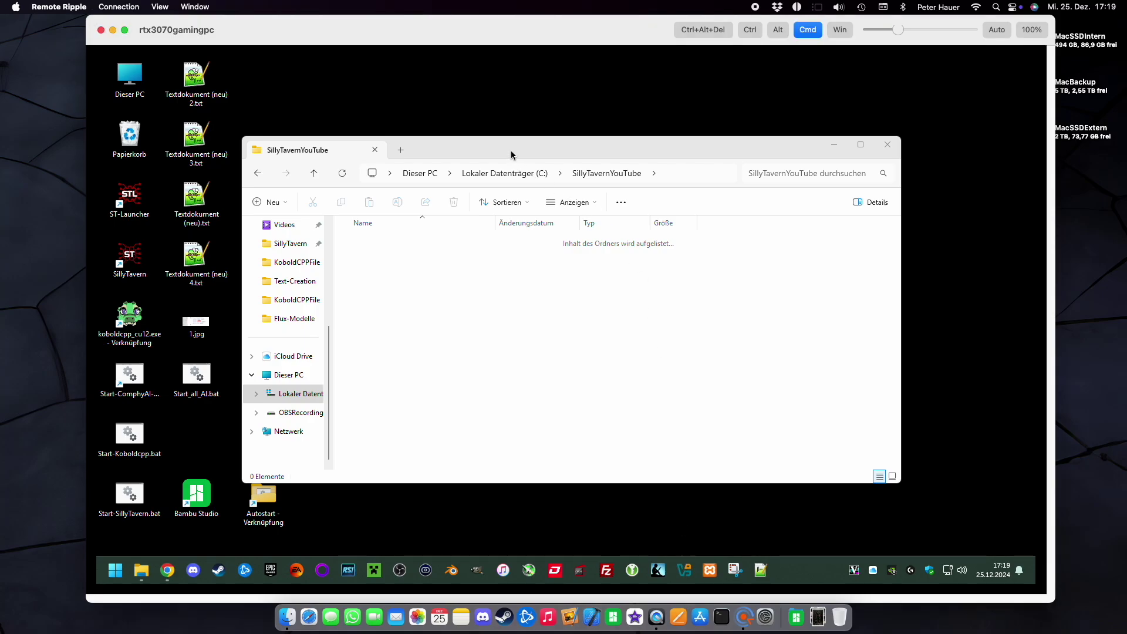
Step: Copy the git clone command for SillyTavern-Launcher.git, without the chained commands, from the Windows installation section of the GitHub README in Chrome
{"action": "left_click_drag", "start_coordinate": [539, 147], "coordinate": [547, 122]}
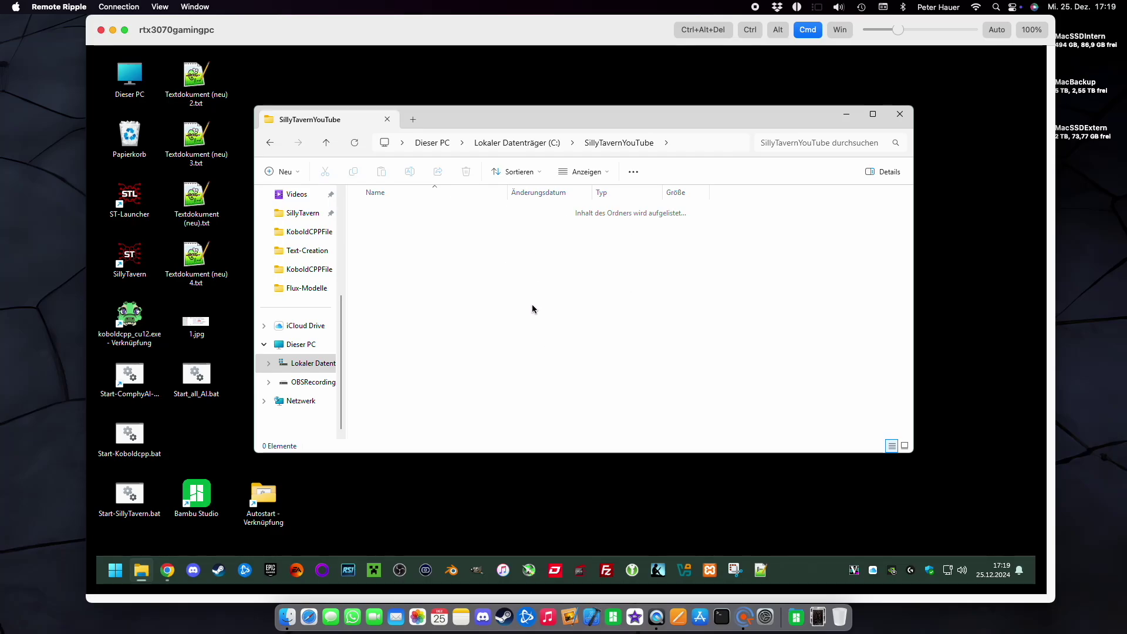
{"action": "left_click", "coordinate": [168, 578]}
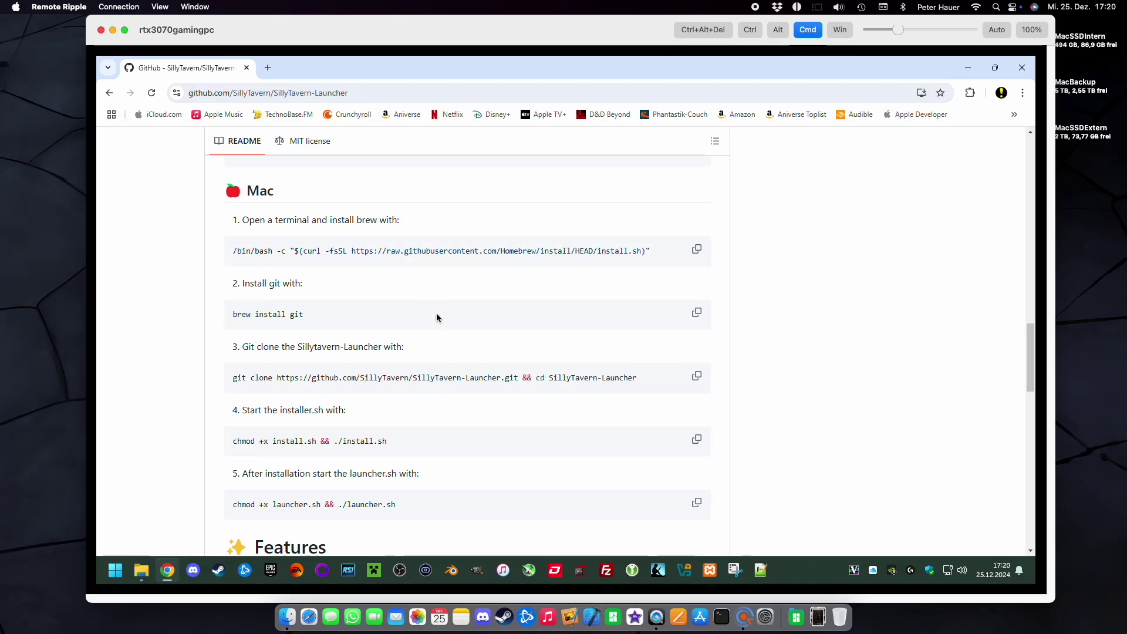
{"action": "scroll", "coordinate": [438, 312], "scroll_direction": "up", "scroll_amount": 7}
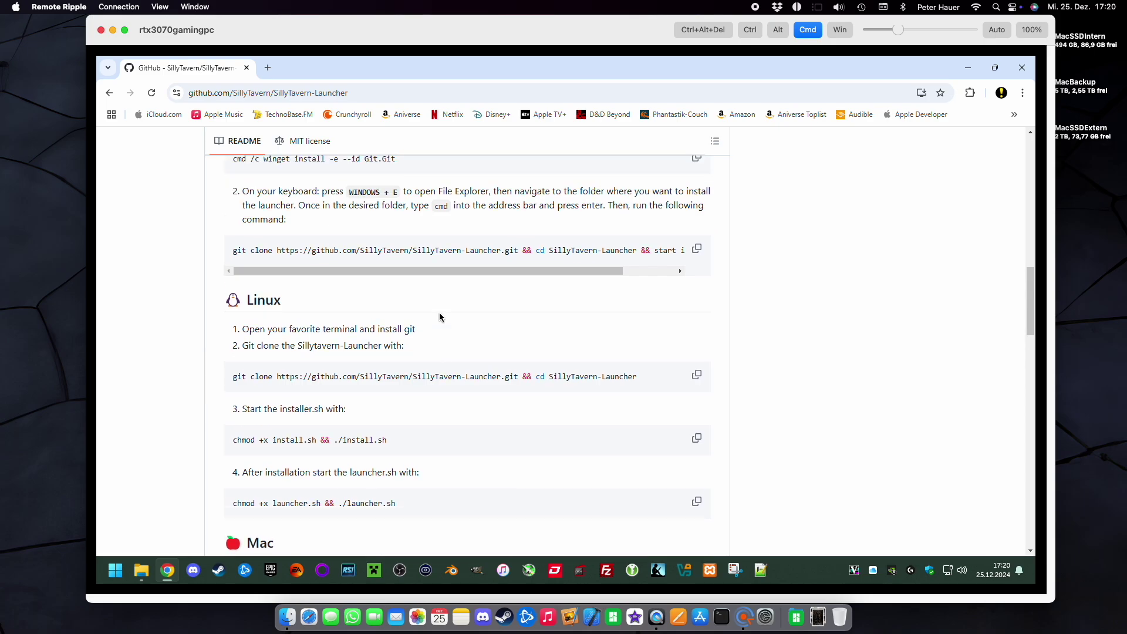
{"action": "scroll", "coordinate": [440, 314], "scroll_direction": "up", "scroll_amount": 1}
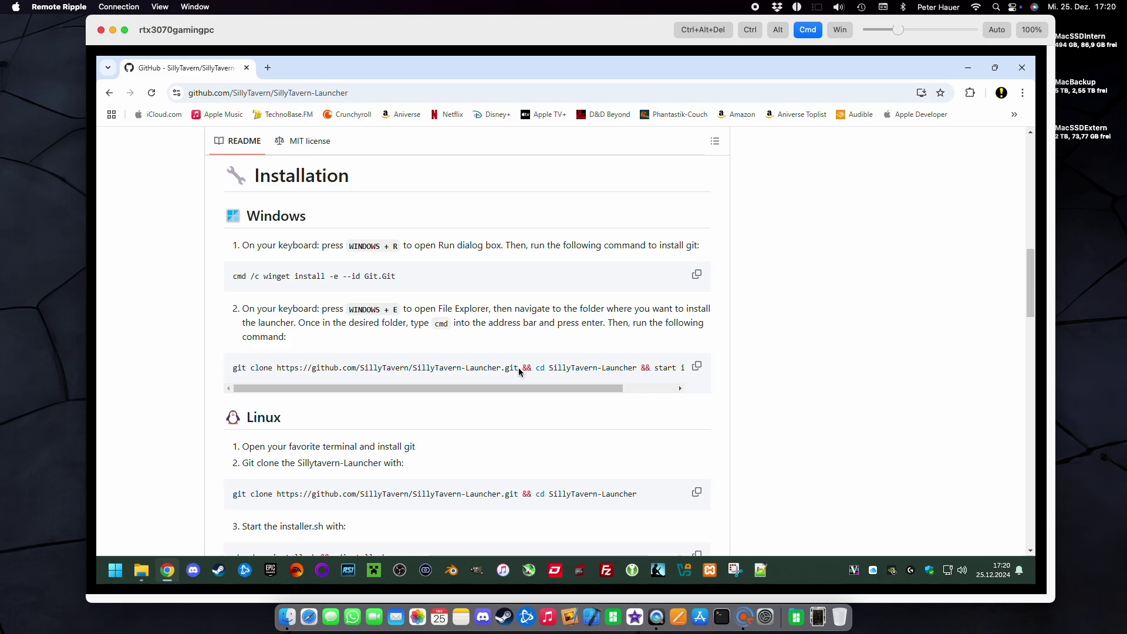
{"action": "left_click_drag", "start_coordinate": [519, 367], "coordinate": [216, 371]}
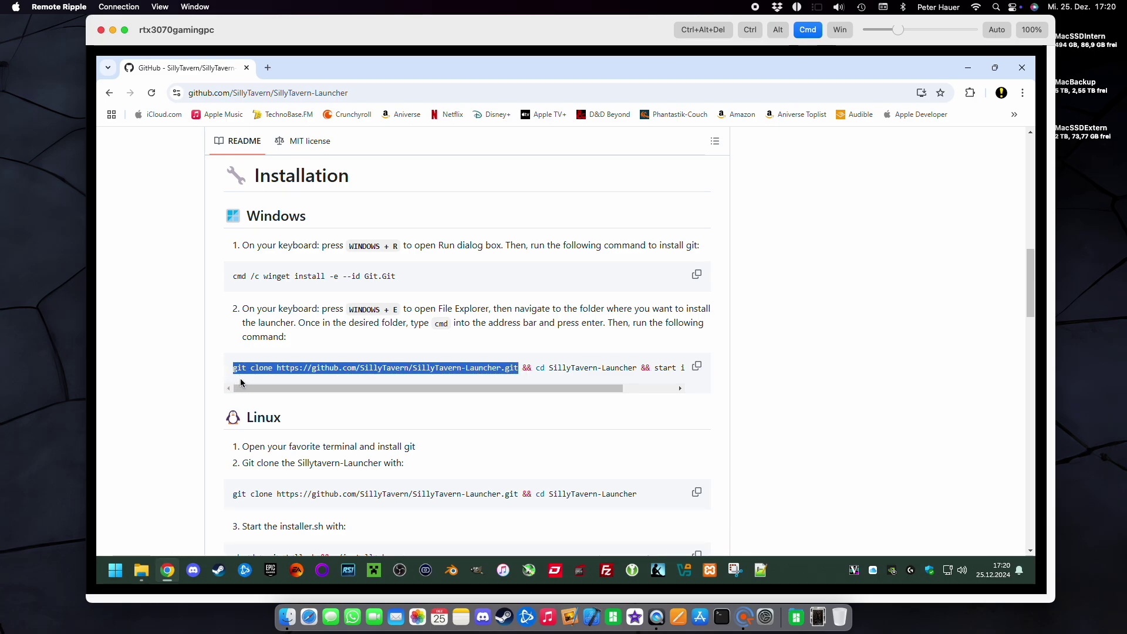
{"action": "right_click", "coordinate": [317, 373]}
{"action": "left_click", "coordinate": [351, 382]}
{"action": "left_click", "coordinate": [968, 67]}
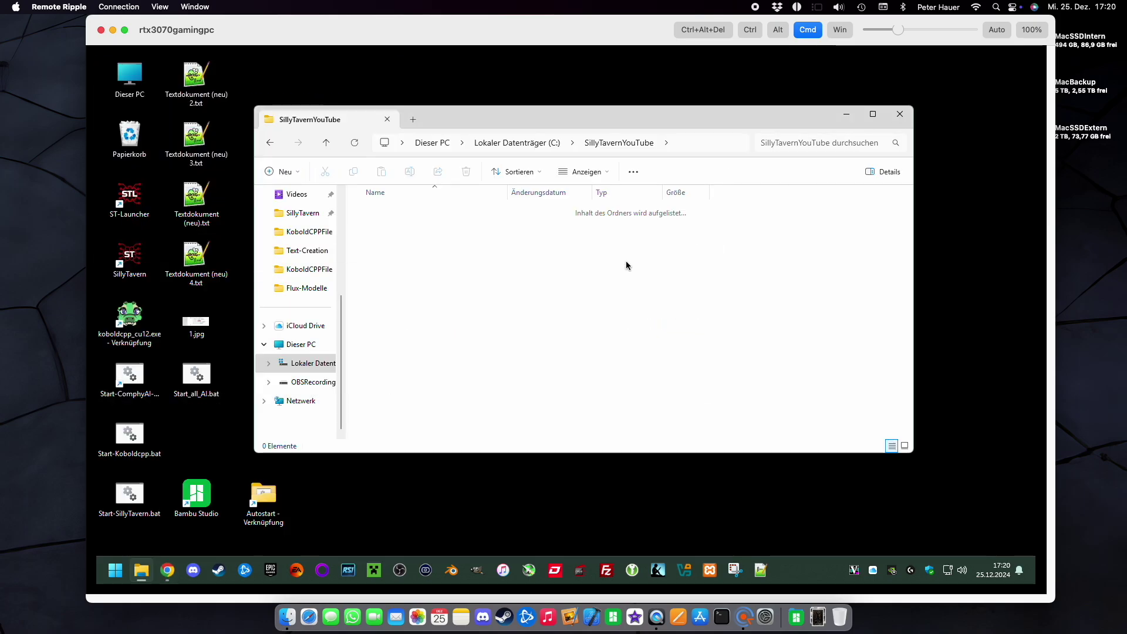
Step: Open a PowerShell terminal in the SillyTavernYouTube folder and run git to check that it is installed
{"action": "right_click", "coordinate": [422, 293]}
{"action": "left_click", "coordinate": [475, 410]}
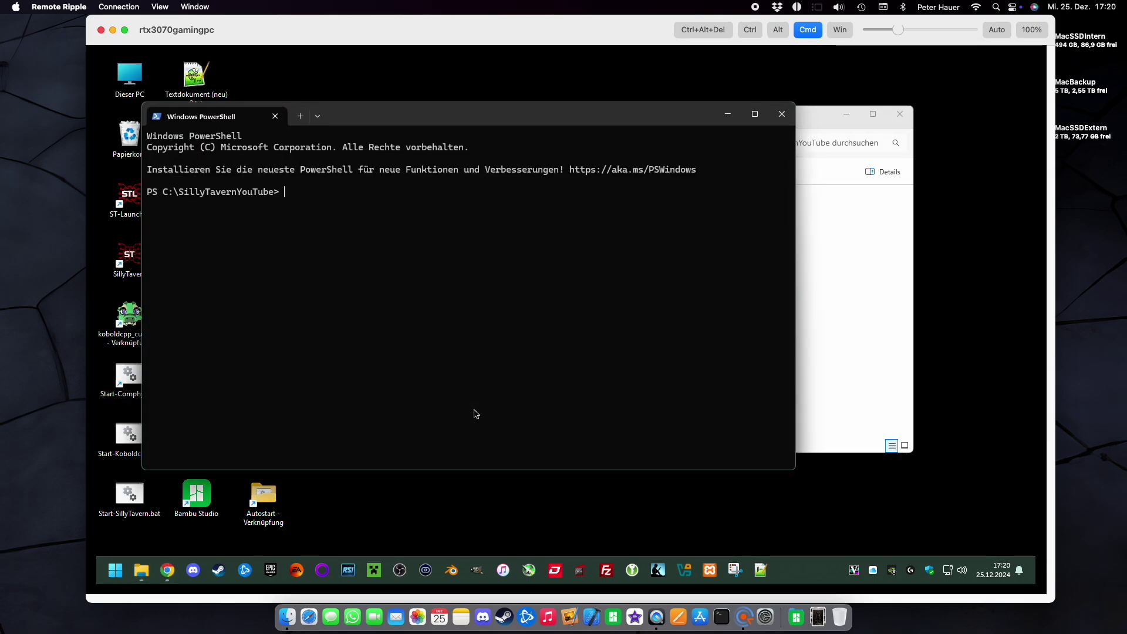
{"action": "type", "text": "git"}
{"action": "key", "text": "Return"}
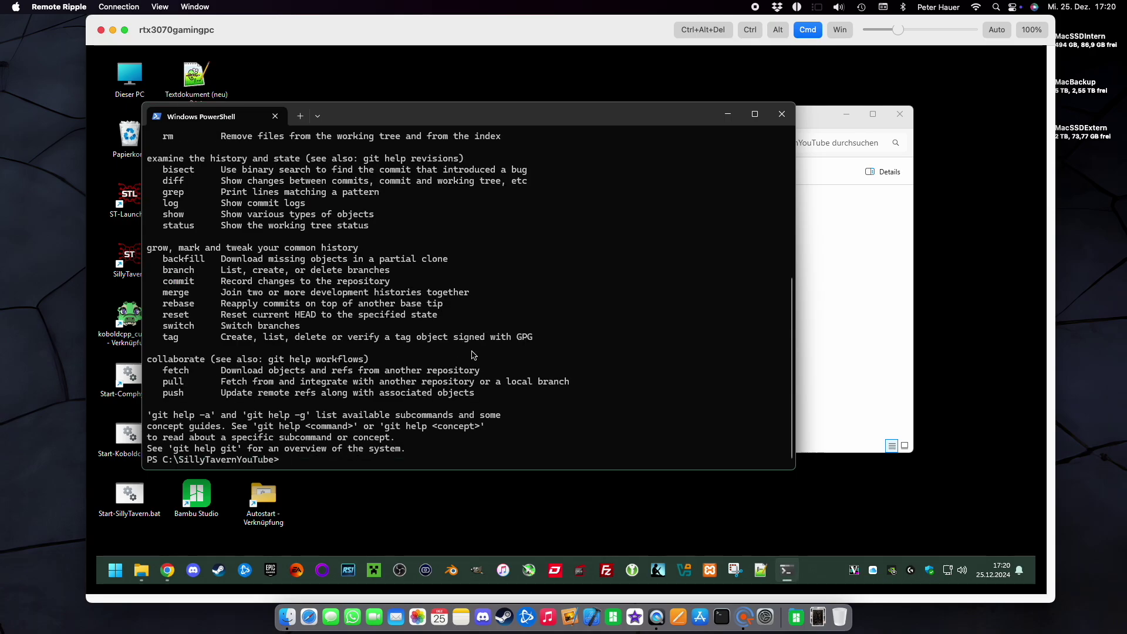
{"action": "key", "text": "ctrl+v"}
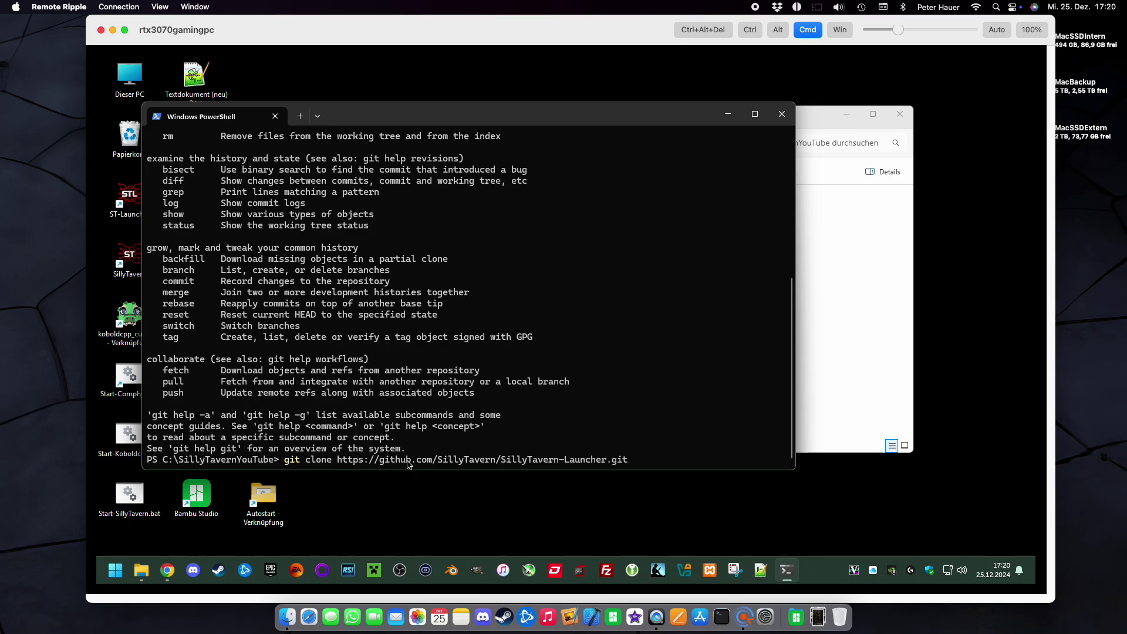
{"action": "key", "text": "Return"}
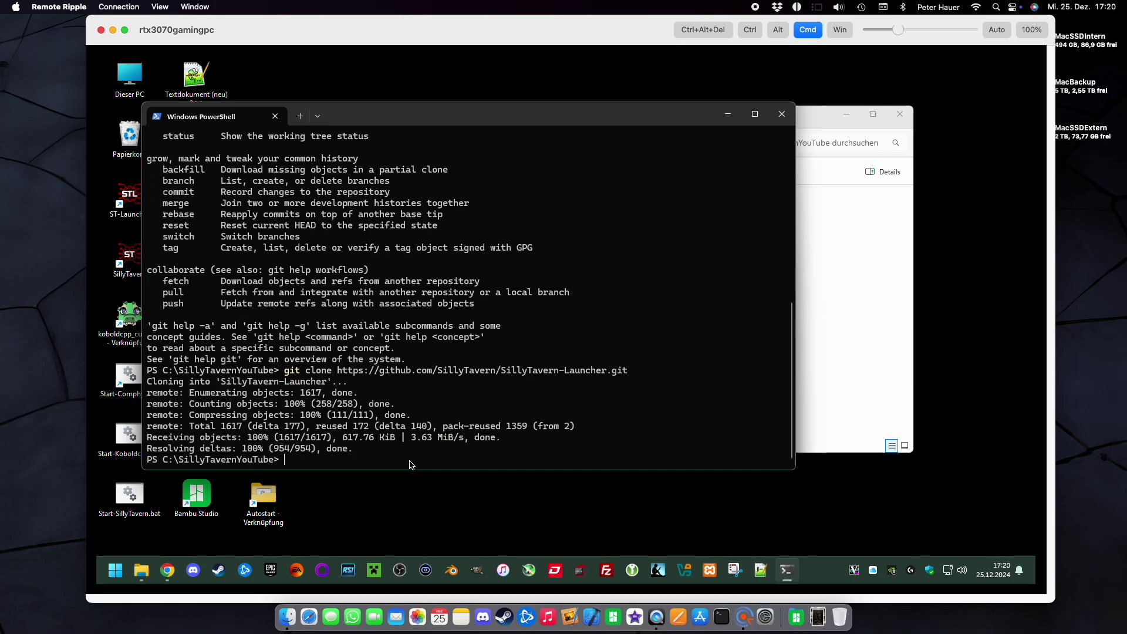
{"action": "left_click", "coordinate": [781, 114]}
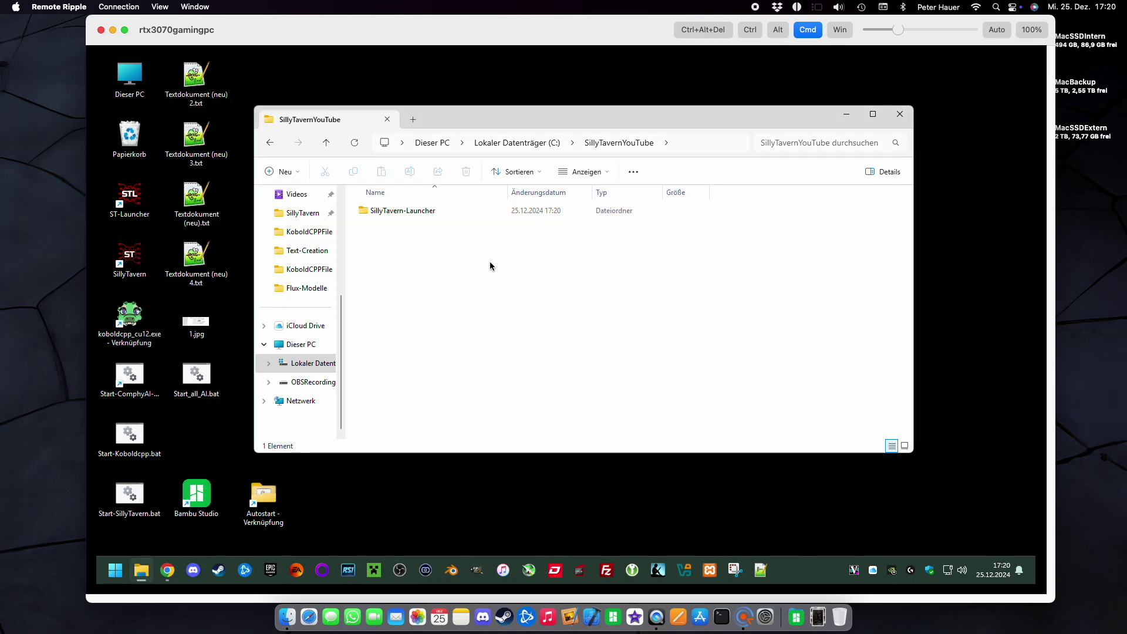
Step: Run installer.bat from the SillyTavern-Launcher folder and choose option 1, Install SillyTavern
{"action": "double_click", "coordinate": [394, 209]}
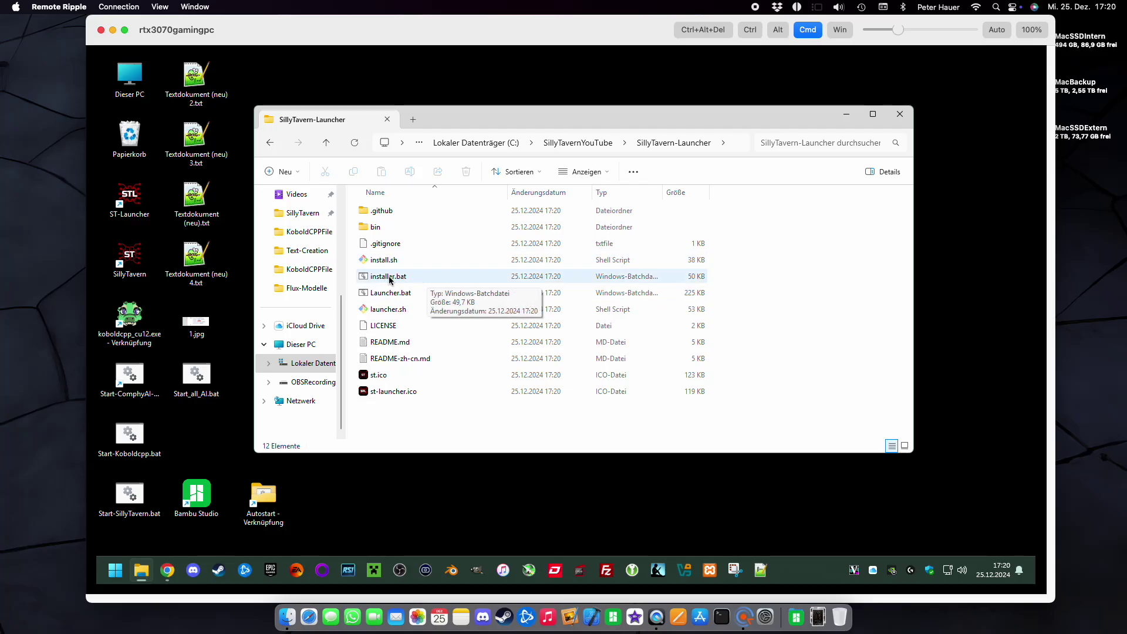
{"action": "left_click", "coordinate": [389, 280]}
{"action": "double_click", "coordinate": [390, 280]}
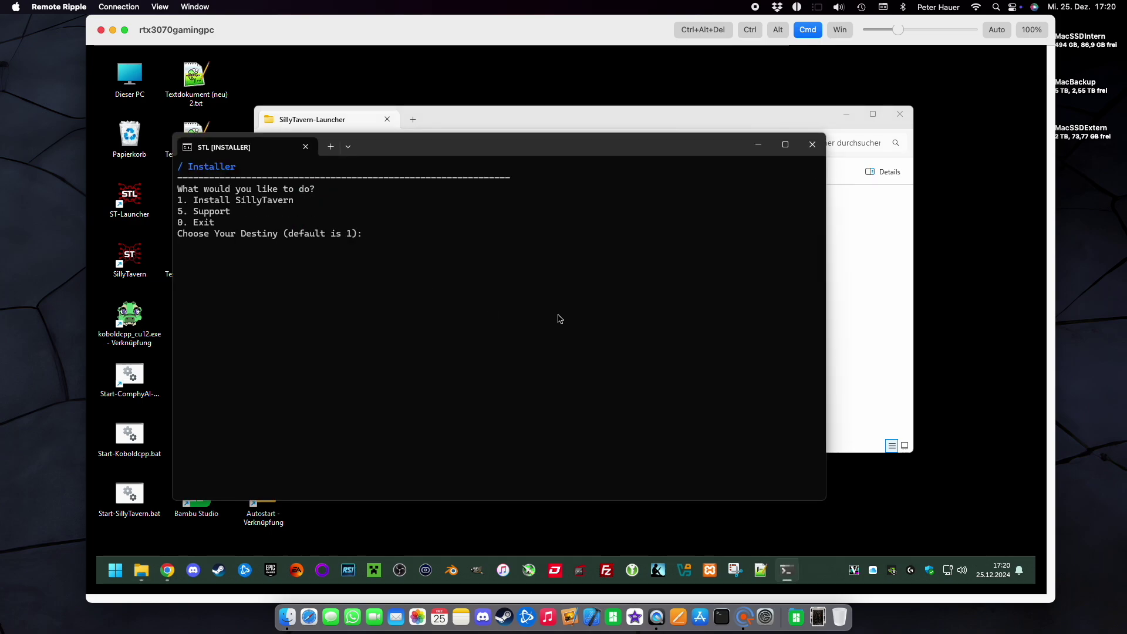
{"action": "type", "text": "1"}
{"action": "key", "text": "Return"}
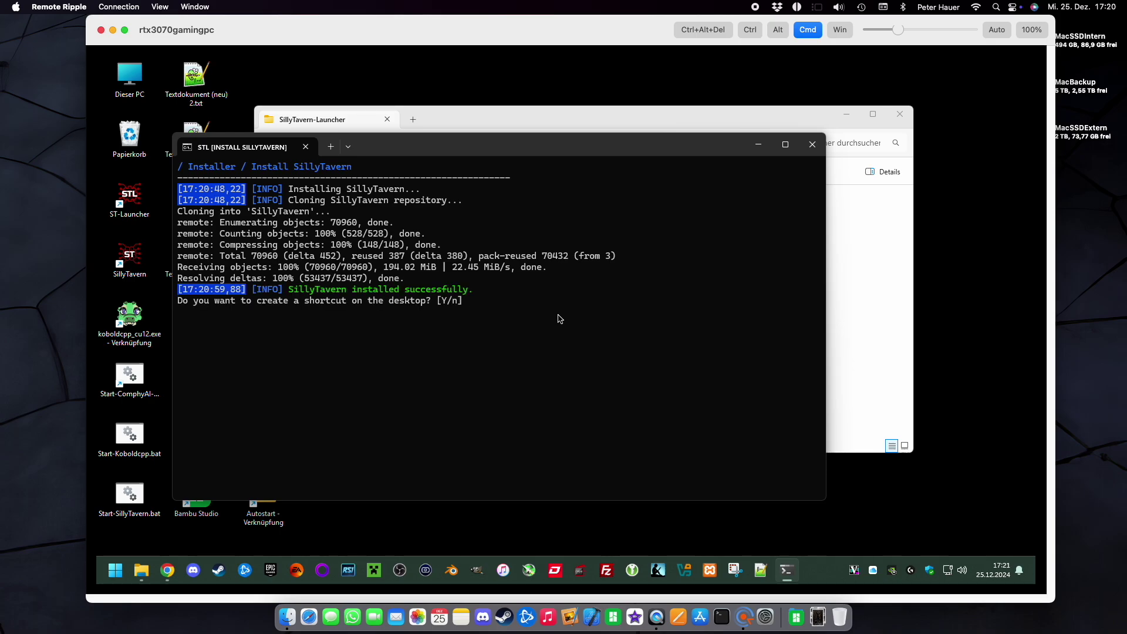
Step: Decline the desktop shortcut and the immediate launcher start with n, and exit the installer with option 0
{"action": "type", "text": "n"}
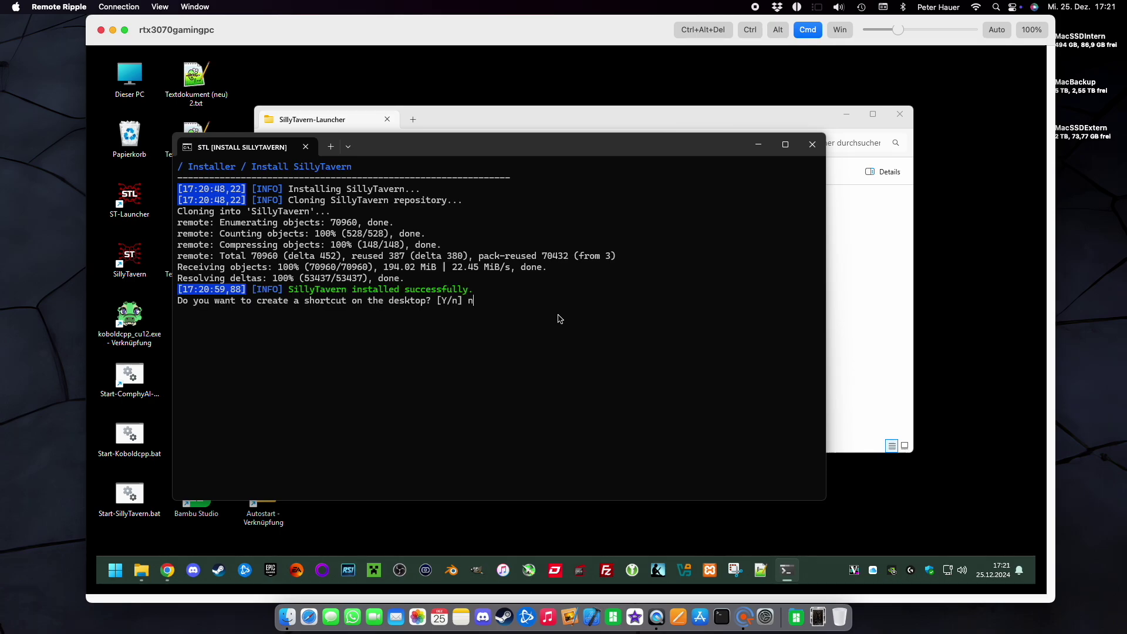
{"action": "key", "text": "Return"}
{"action": "type", "text": "n"}
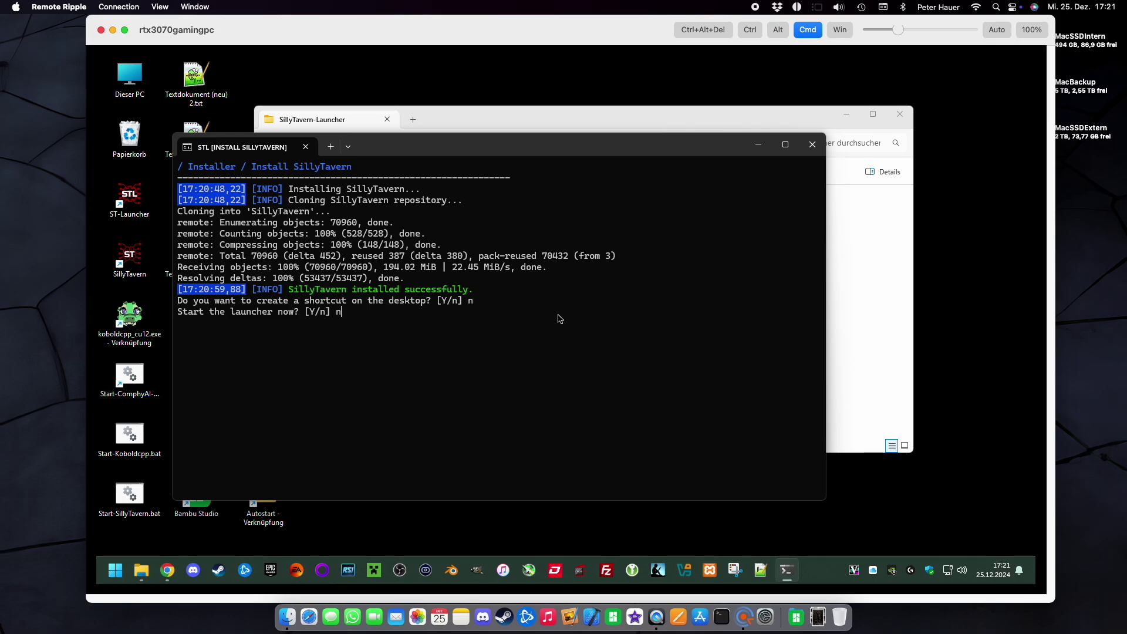
{"action": "key", "text": "Return"}
{"action": "type", "text": "0"}
{"action": "key", "text": "Return"}
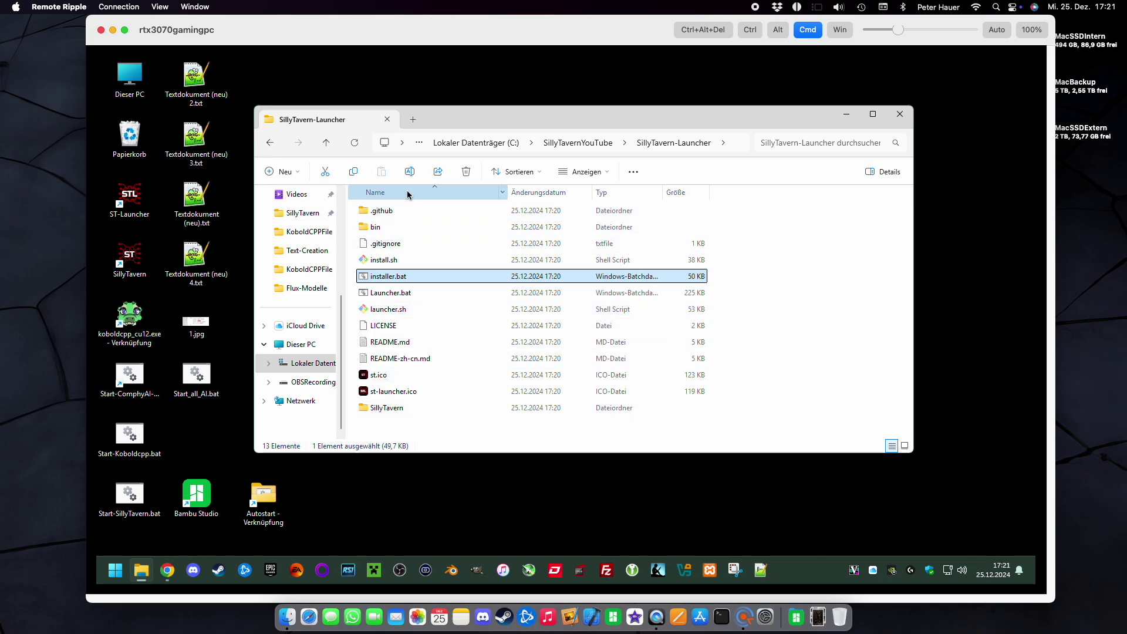
Step: Sort the launcher folder by name, inspect the contents of its SillyTavern subfolder, and return to the launcher folder
{"action": "left_click", "coordinate": [387, 192]}
{"action": "left_click", "coordinate": [387, 192]}
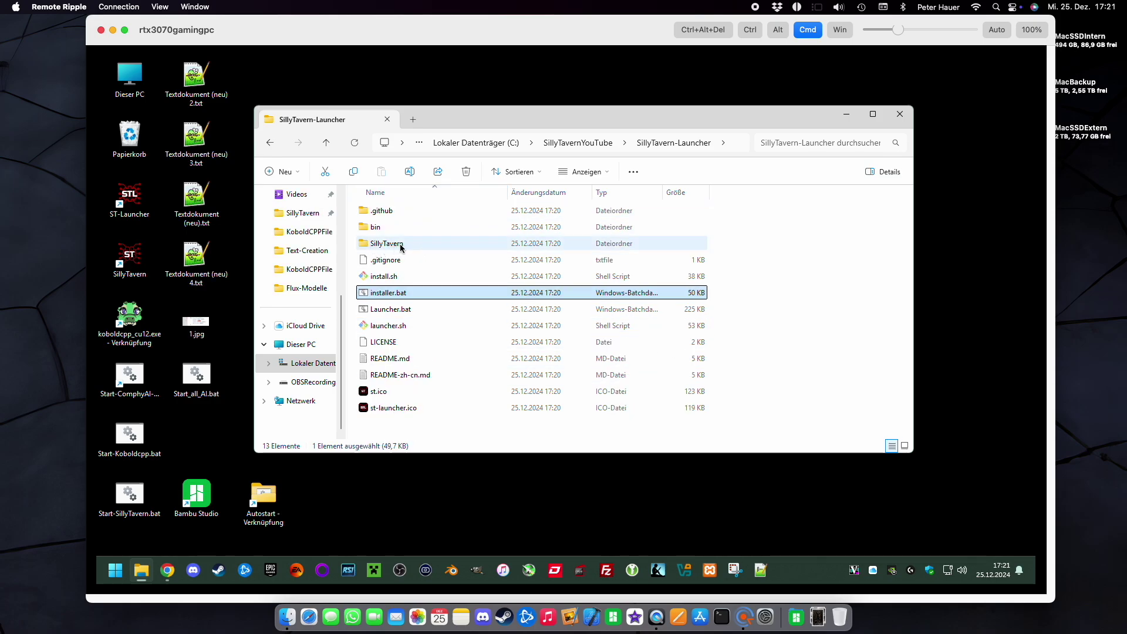
{"action": "double_click", "coordinate": [401, 245]}
{"action": "scroll", "coordinate": [403, 359], "scroll_direction": "down", "scroll_amount": 2}
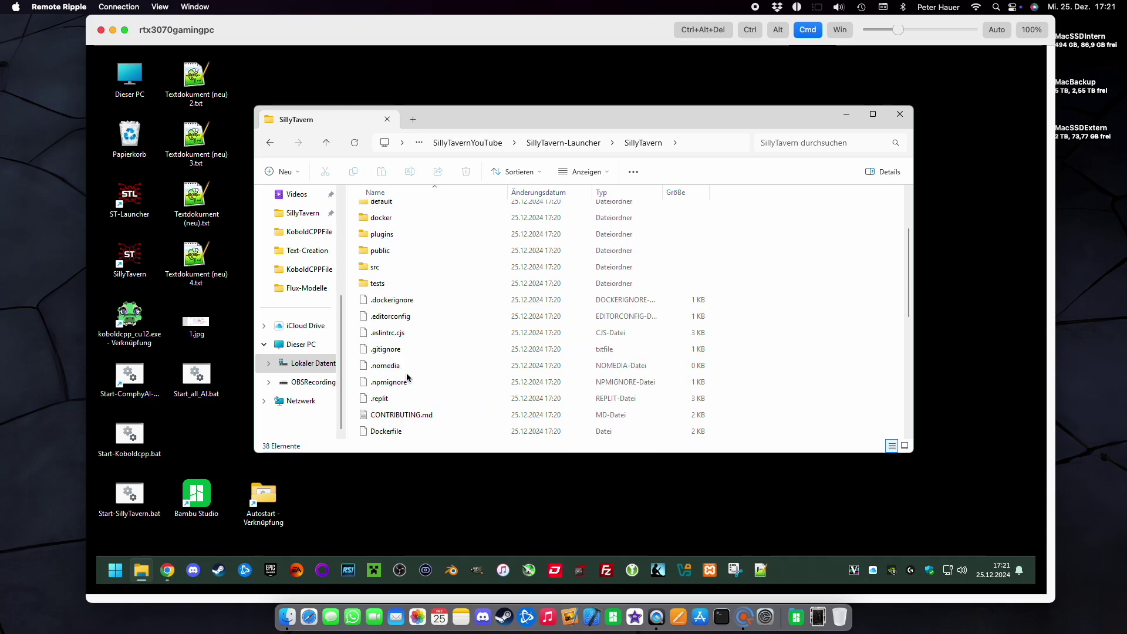
{"action": "scroll", "coordinate": [406, 378], "scroll_direction": "down", "scroll_amount": 4}
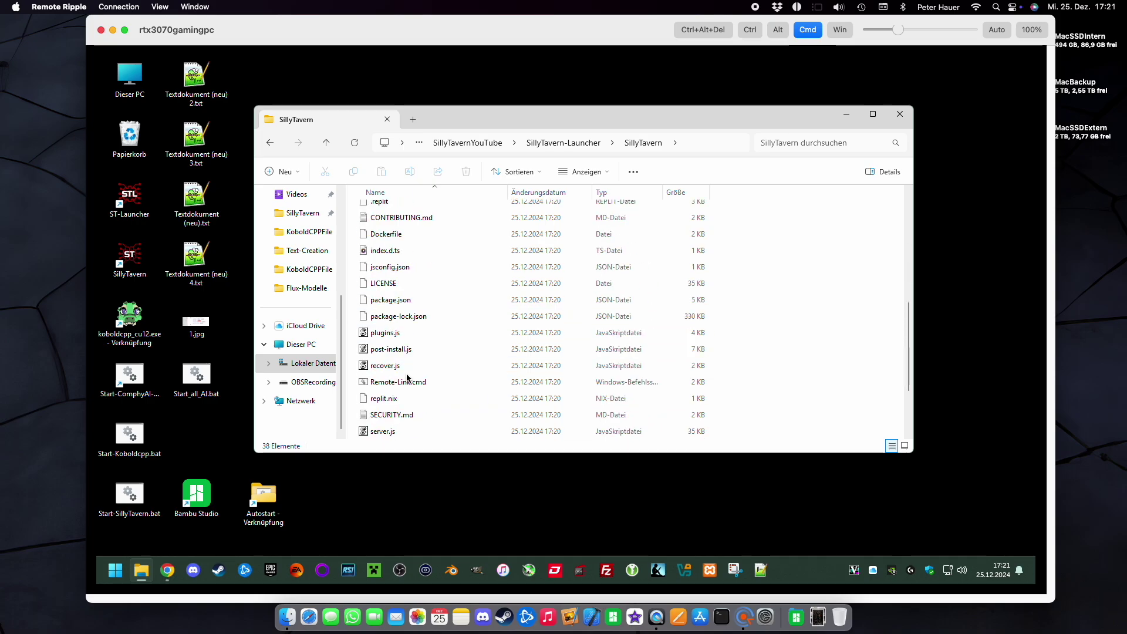
{"action": "left_click", "coordinate": [326, 142]}
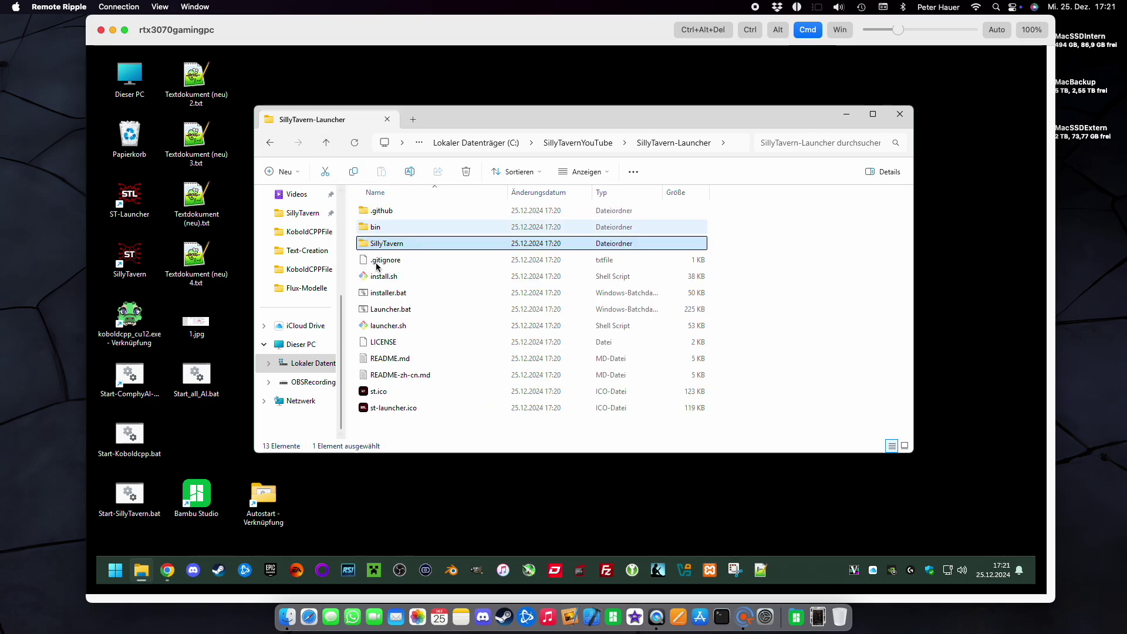
Step: Run Launcher.bat and open the App Installer (option 2) within the Toolbox (option 6)
{"action": "double_click", "coordinate": [404, 310]}
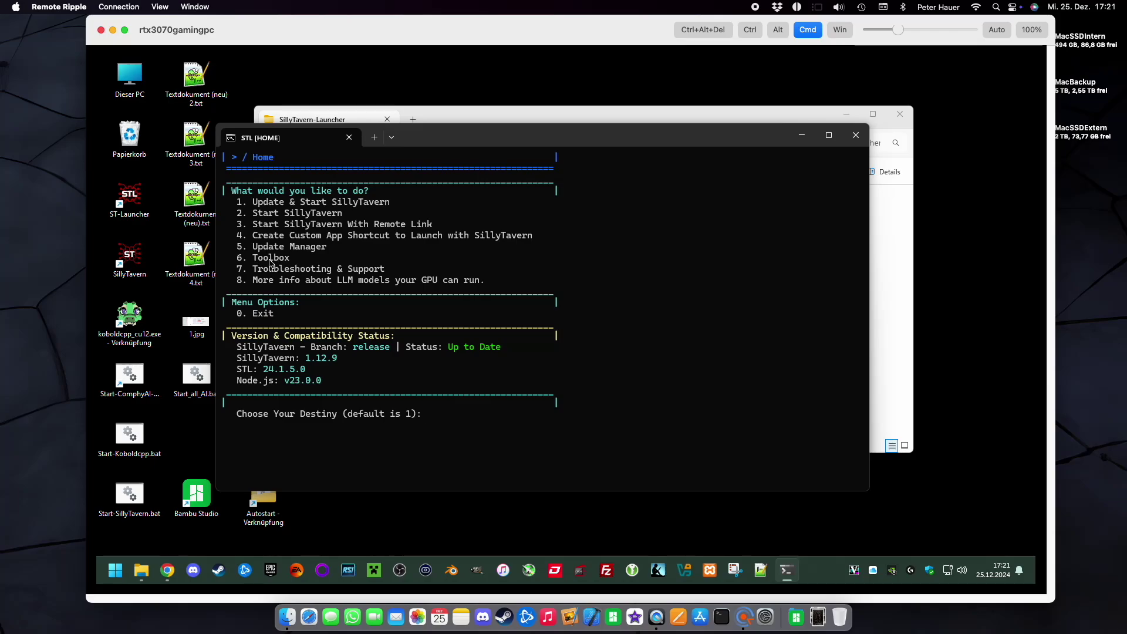
{"action": "type", "text": "6"}
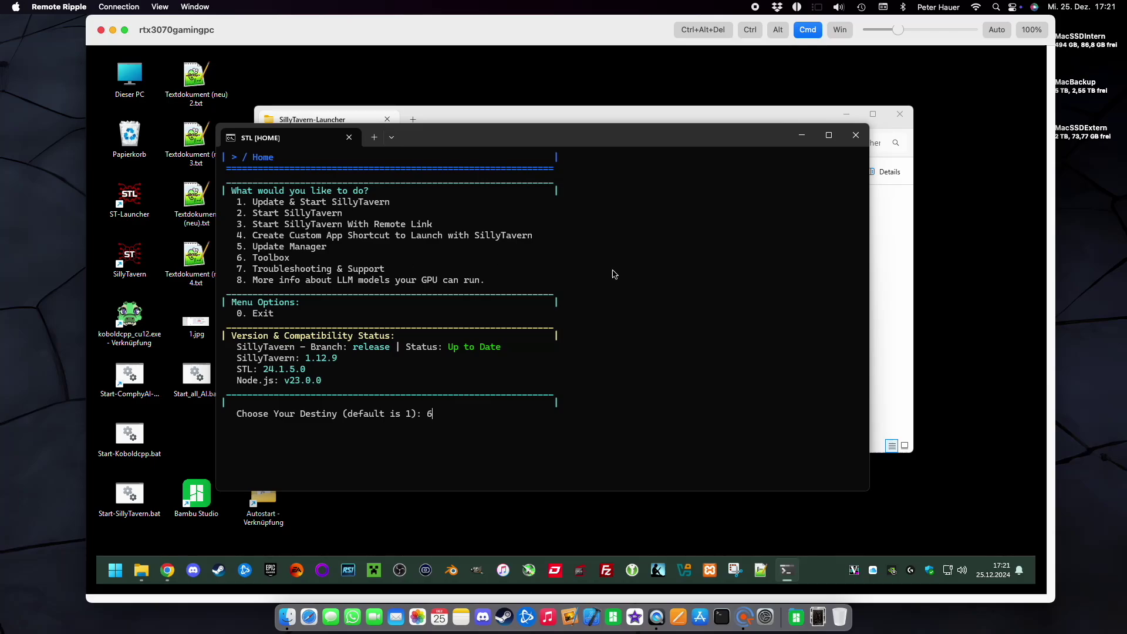
{"action": "key", "text": "Return"}
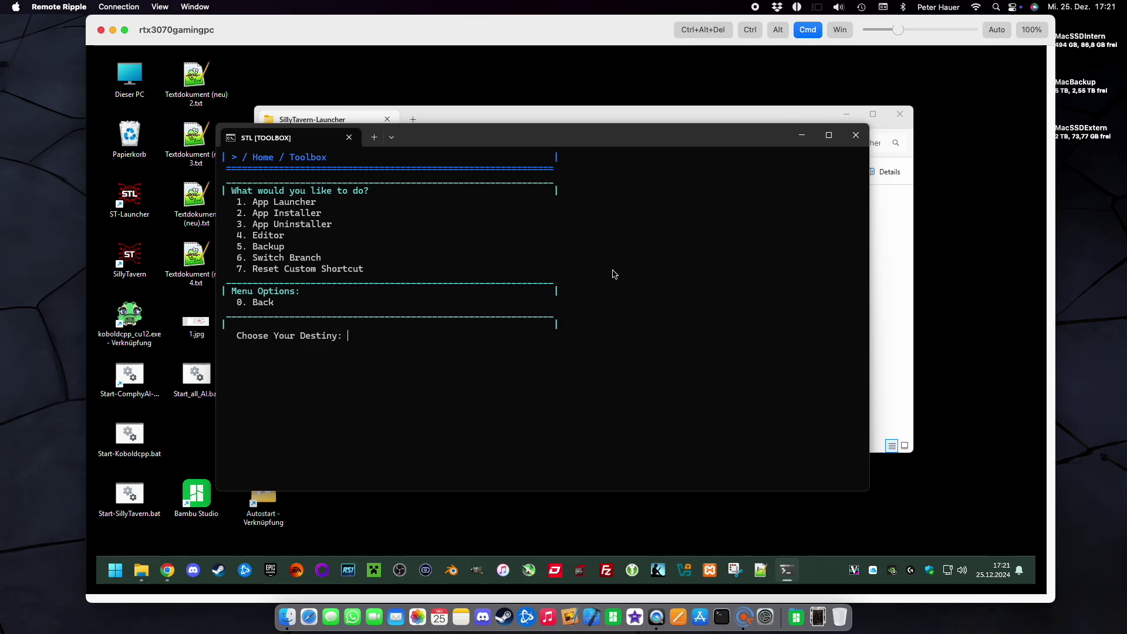
{"action": "type", "text": "2"}
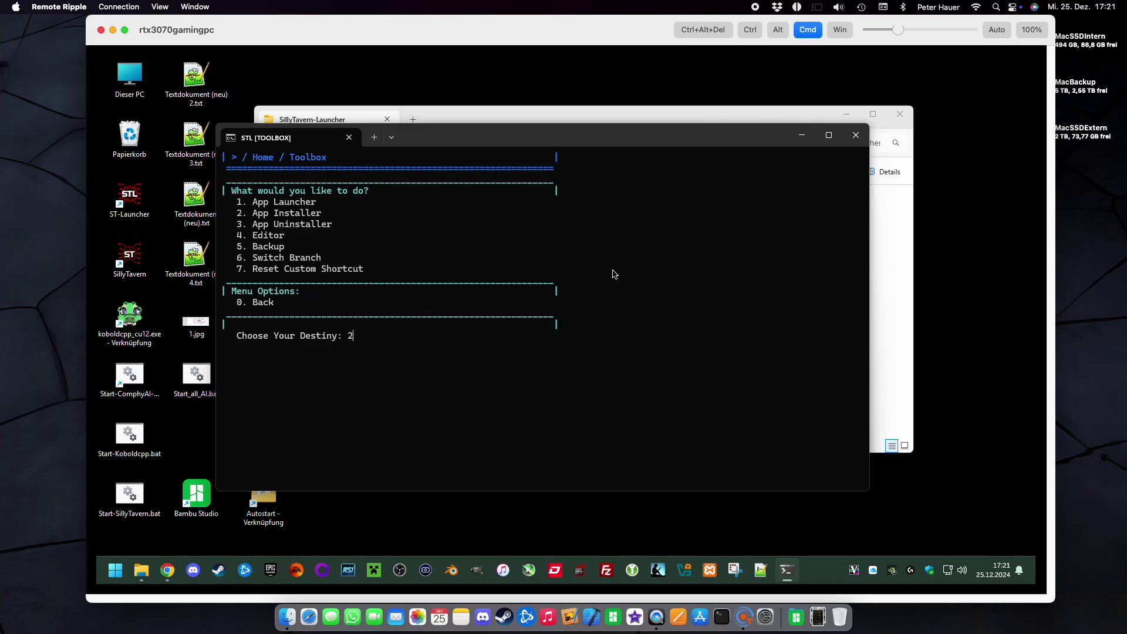
{"action": "key", "text": "Return"}
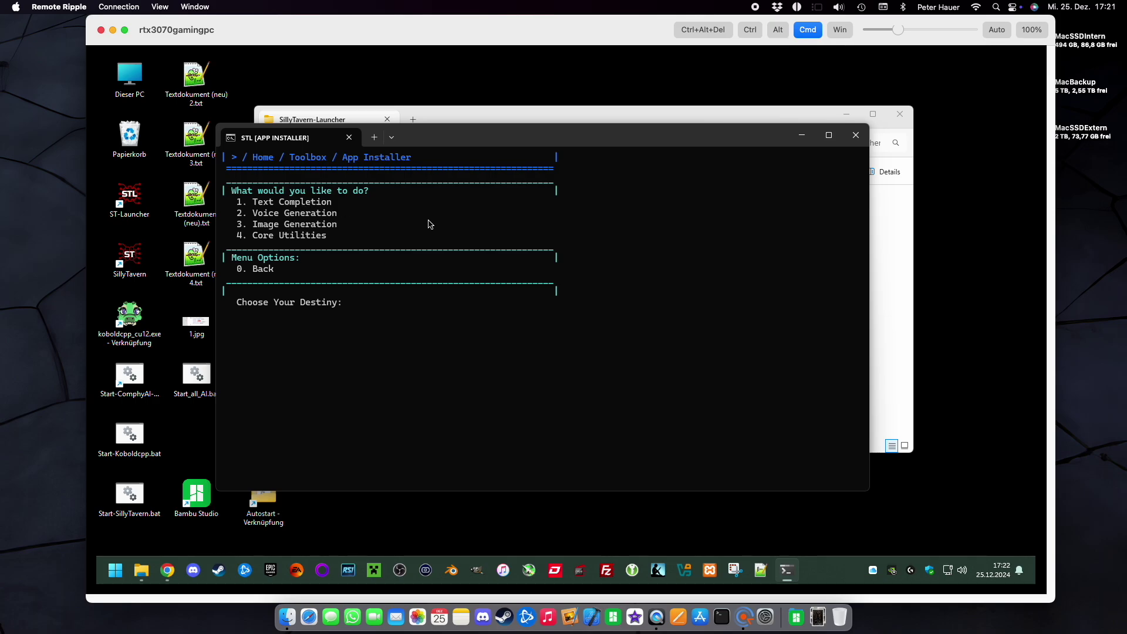
Step: Install koboldcpp from the prebuilt .exe among the Text Completion apps, selecting NVIDIA as the GPU
{"action": "type", "text": "1"}
{"action": "key", "text": "Return"}
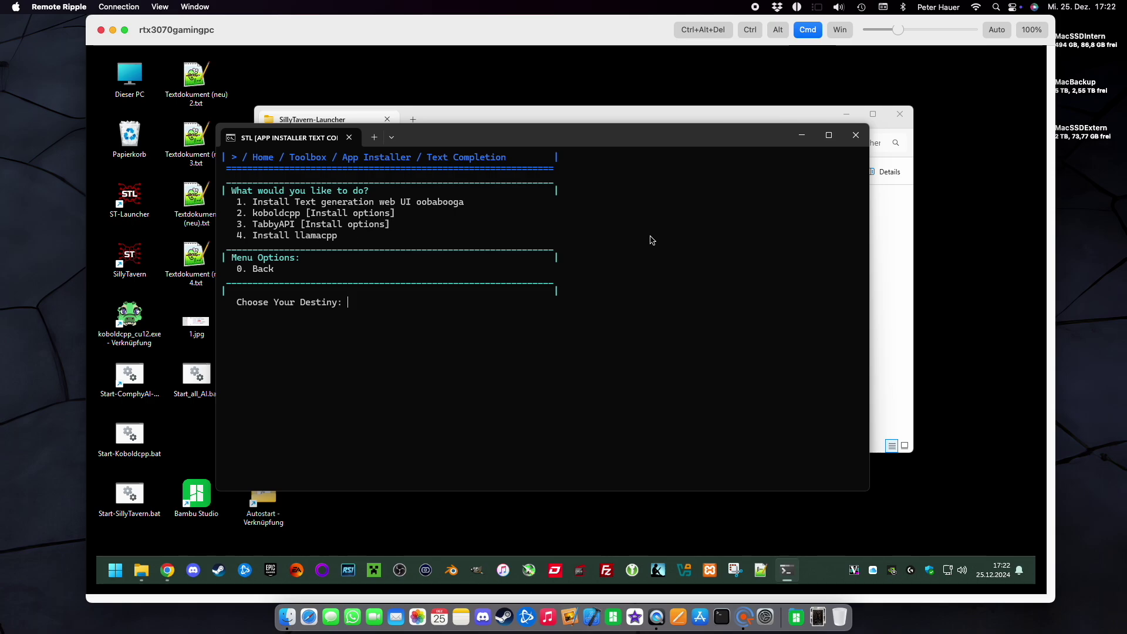
{"action": "type", "text": "2"}
{"action": "key", "text": "Return"}
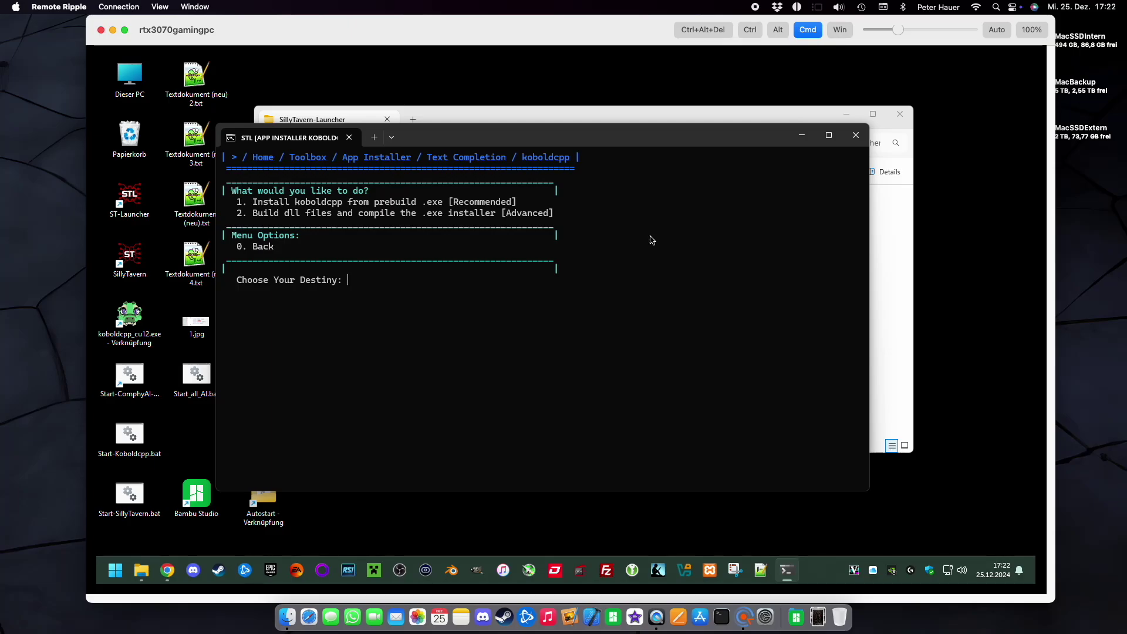
{"action": "type", "text": "1"}
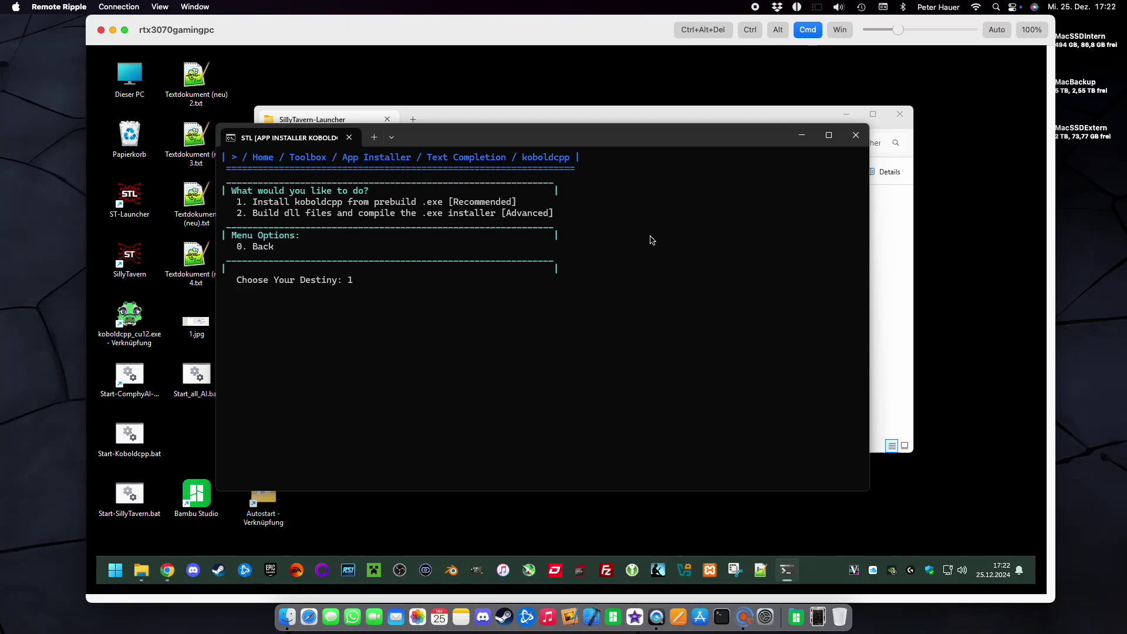
{"action": "key", "text": "Return"}
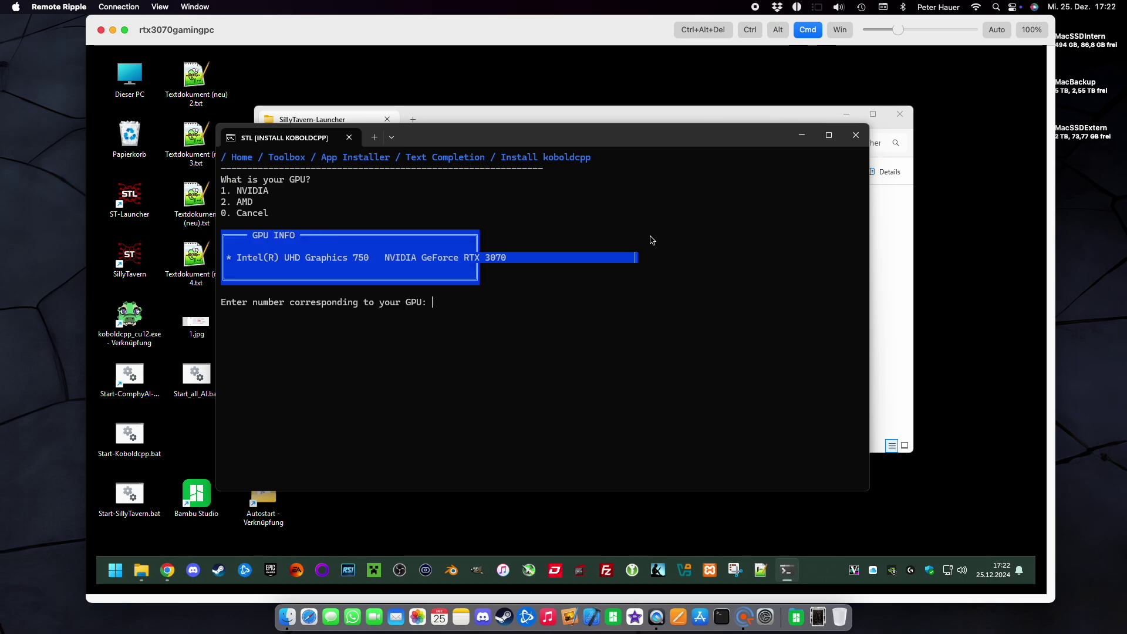
{"action": "type", "text": "1"}
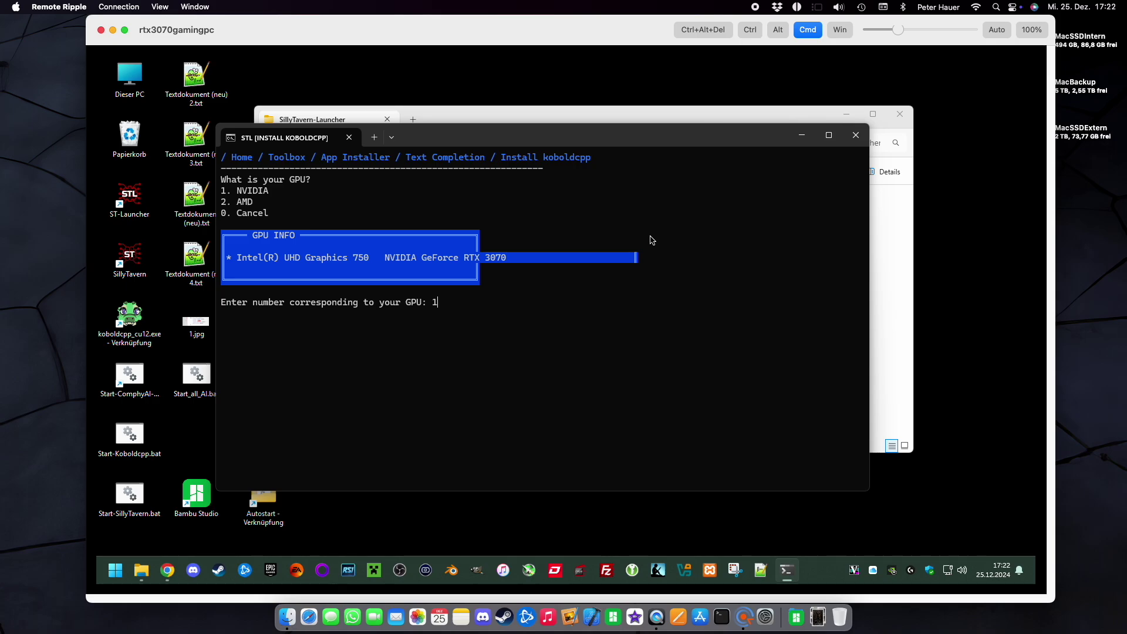
{"action": "key", "text": "Return"}
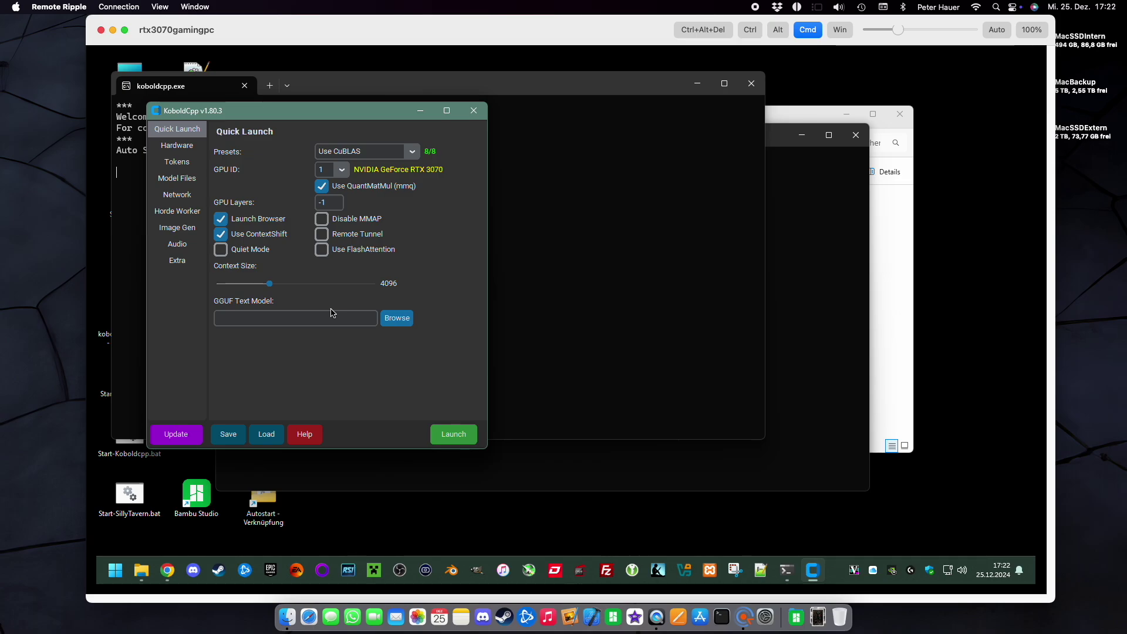
Step: Close the KoboldCpp window, finish its installation, and go back to the App Installer overview with option 0
{"action": "left_click", "coordinate": [475, 111]}
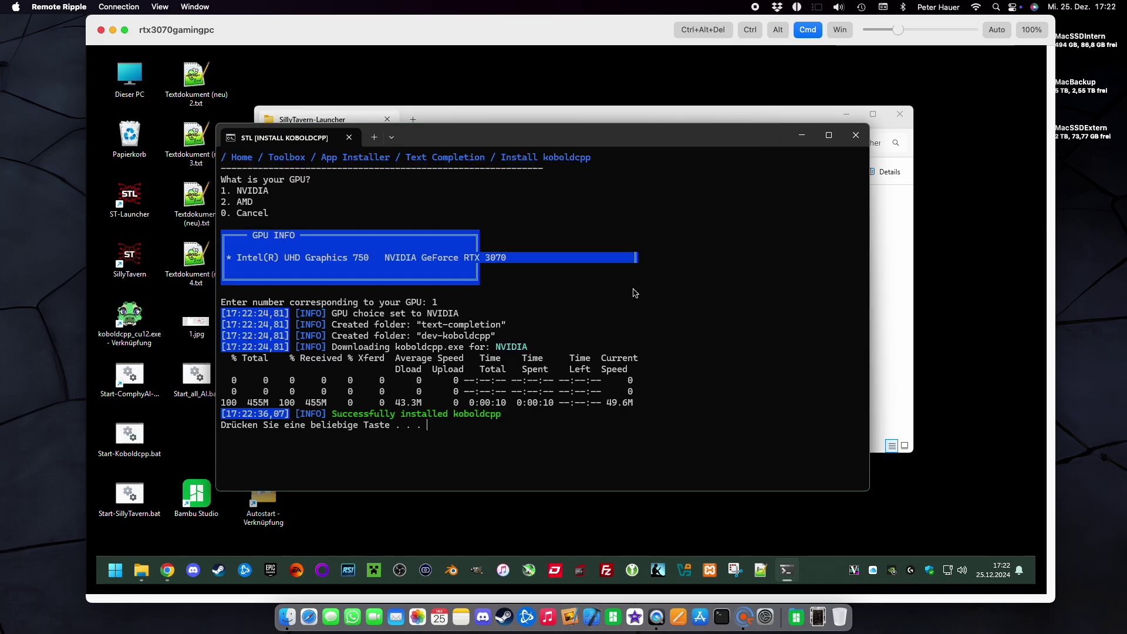
{"action": "key", "text": "Return"}
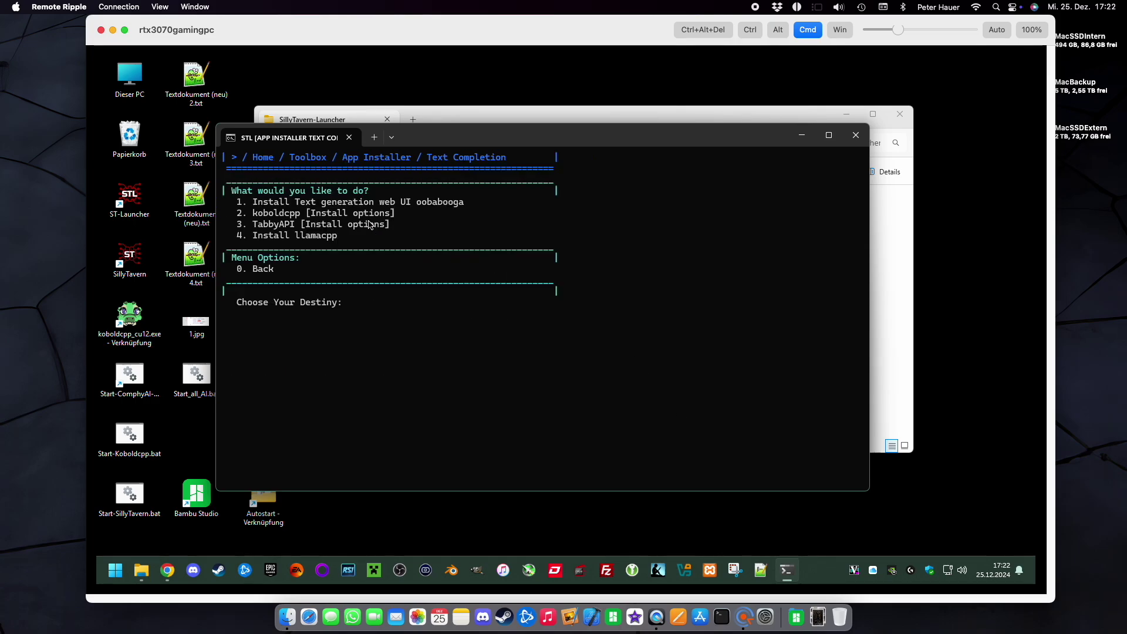
{"action": "type", "text": "0"}
{"action": "key", "text": "Return"}
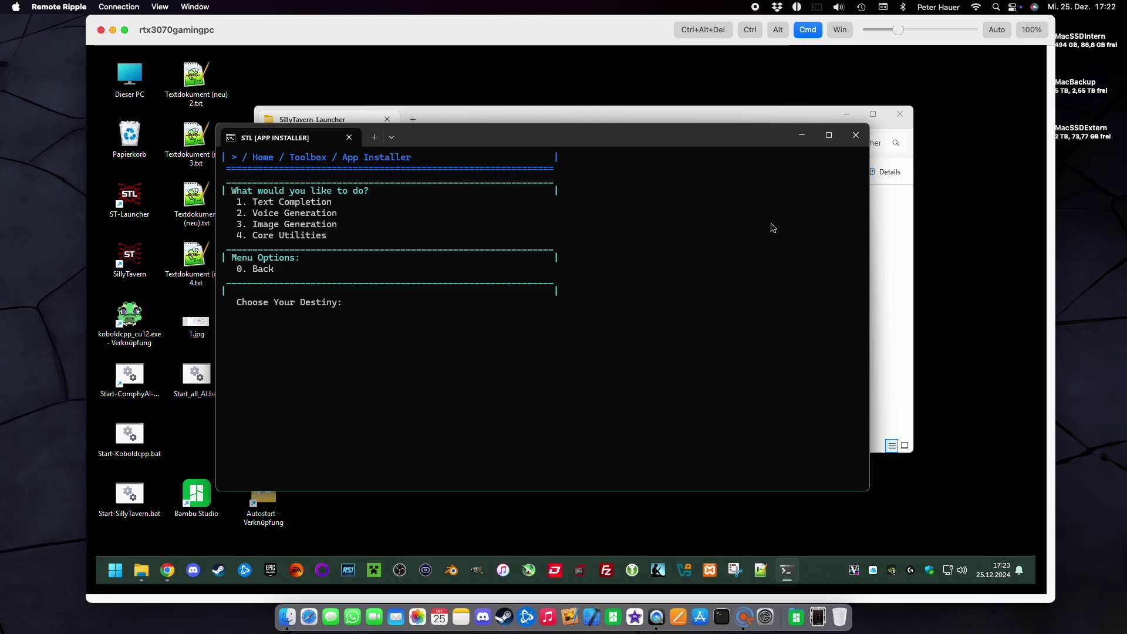
Step: Examine the App Installer's available apps under Core Utilities (4), Voice Generation (2) and Image Generation (3), returning to its overview after each
{"action": "type", "text": "4"}
{"action": "key", "text": "Return"}
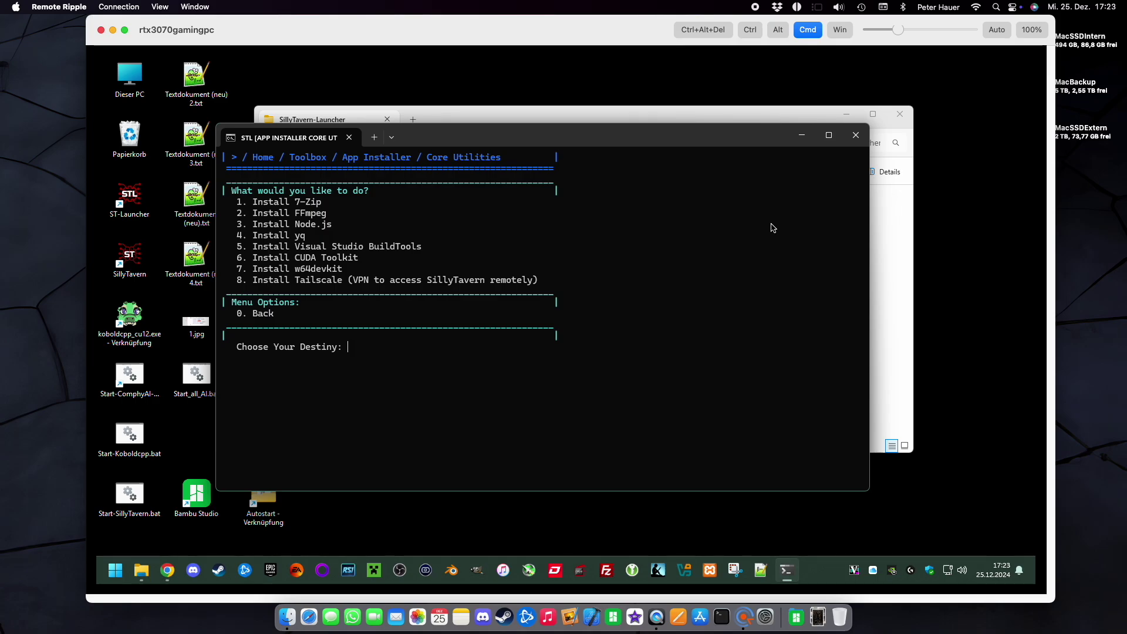
{"action": "type", "text": "0"}
{"action": "key", "text": "Return"}
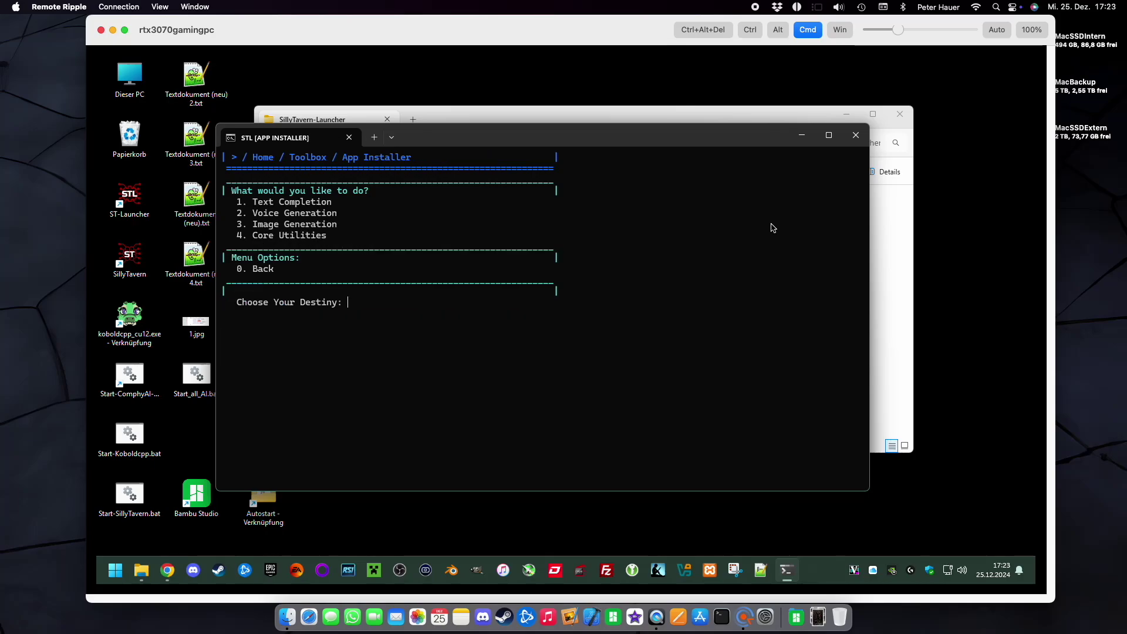
{"action": "type", "text": "2"}
{"action": "key", "text": "Return"}
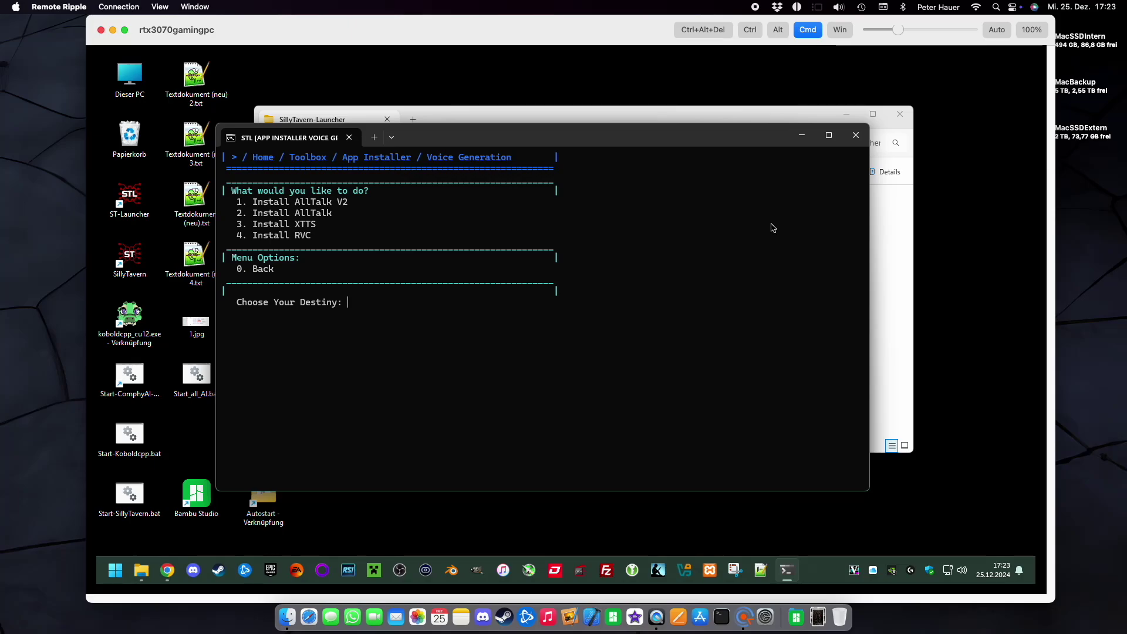
{"action": "type", "text": "0"}
{"action": "key", "text": "Return"}
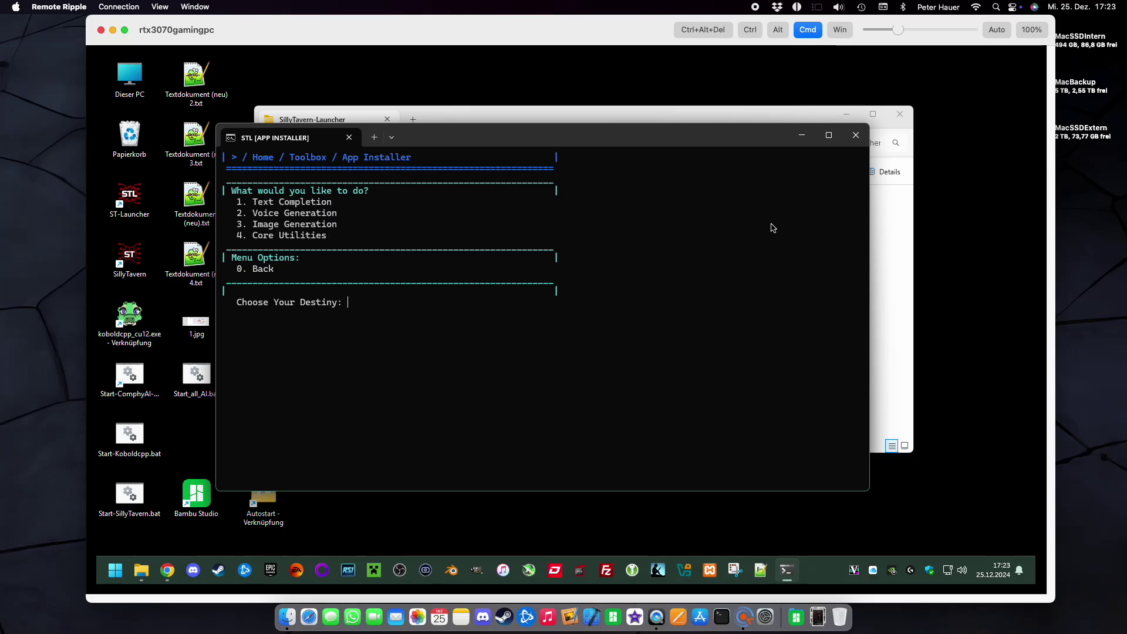
{"action": "type", "text": "3"}
{"action": "key", "text": "Return"}
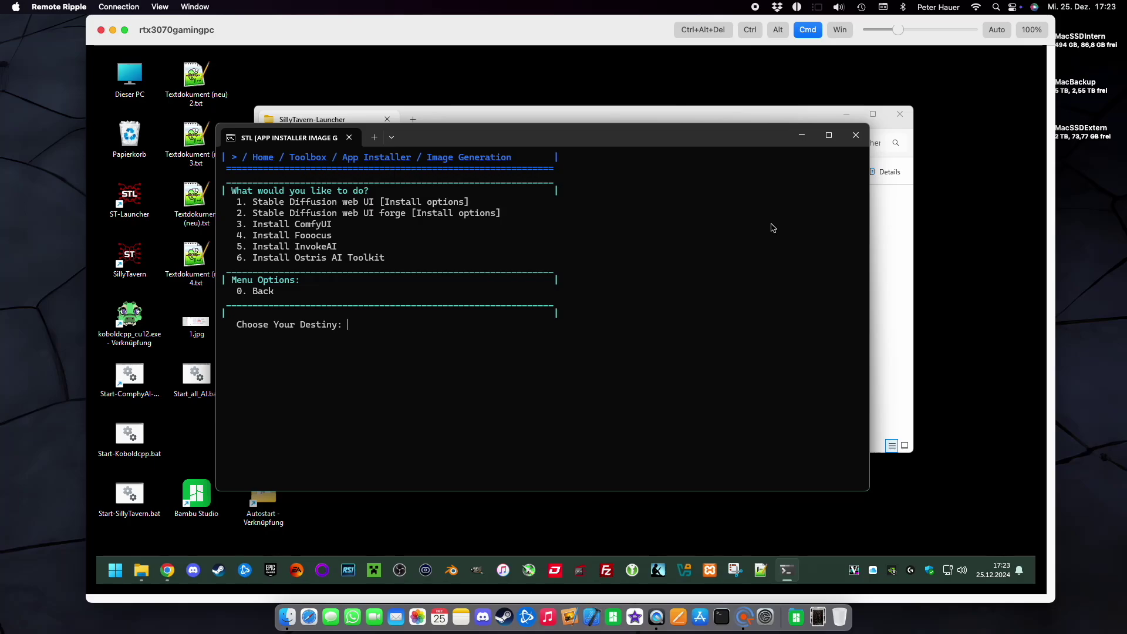
{"action": "type", "text": "0"}
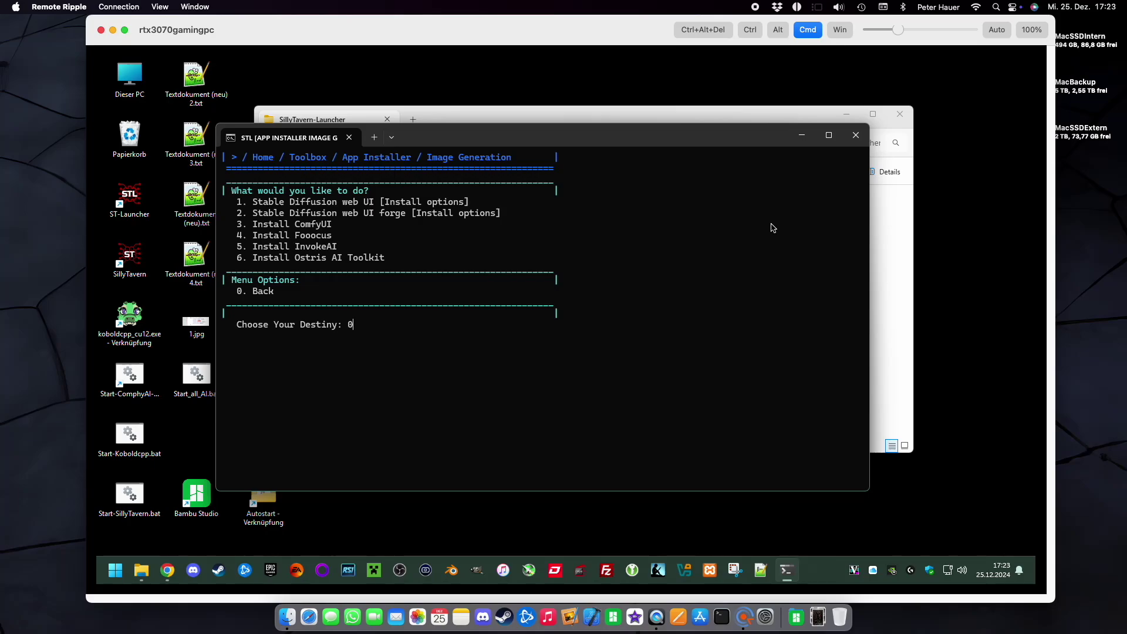
{"action": "key", "text": "Return"}
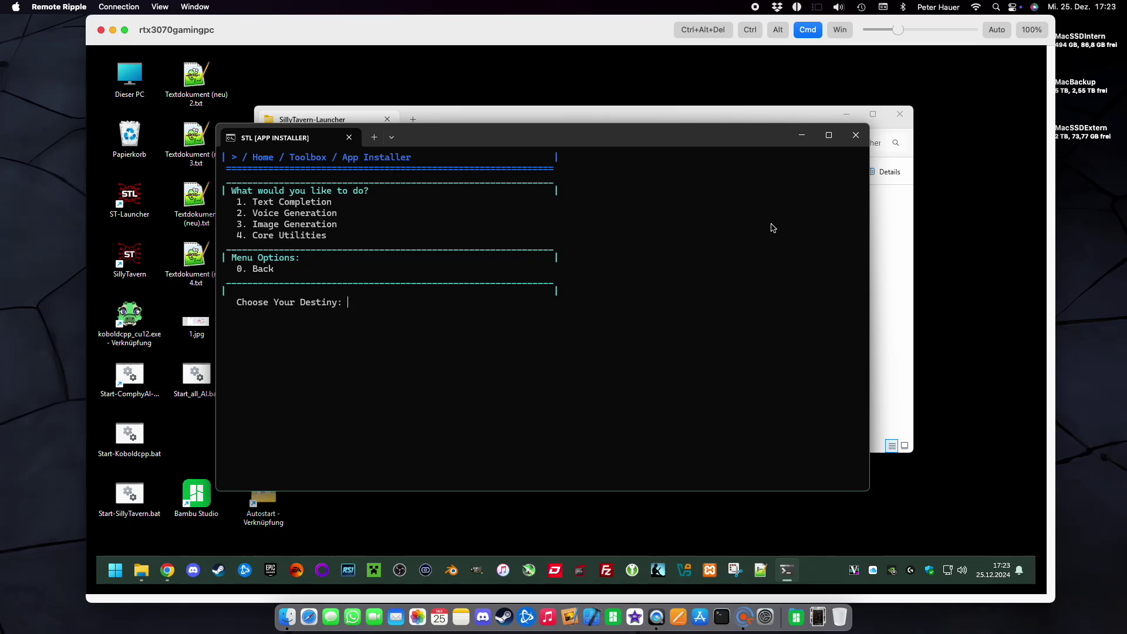
Step: Go back to the Toolbox and start koboldcpp (option 2) from the App Launcher's Text Completion apps
{"action": "type", "text": "0"}
{"action": "key", "text": "Return"}
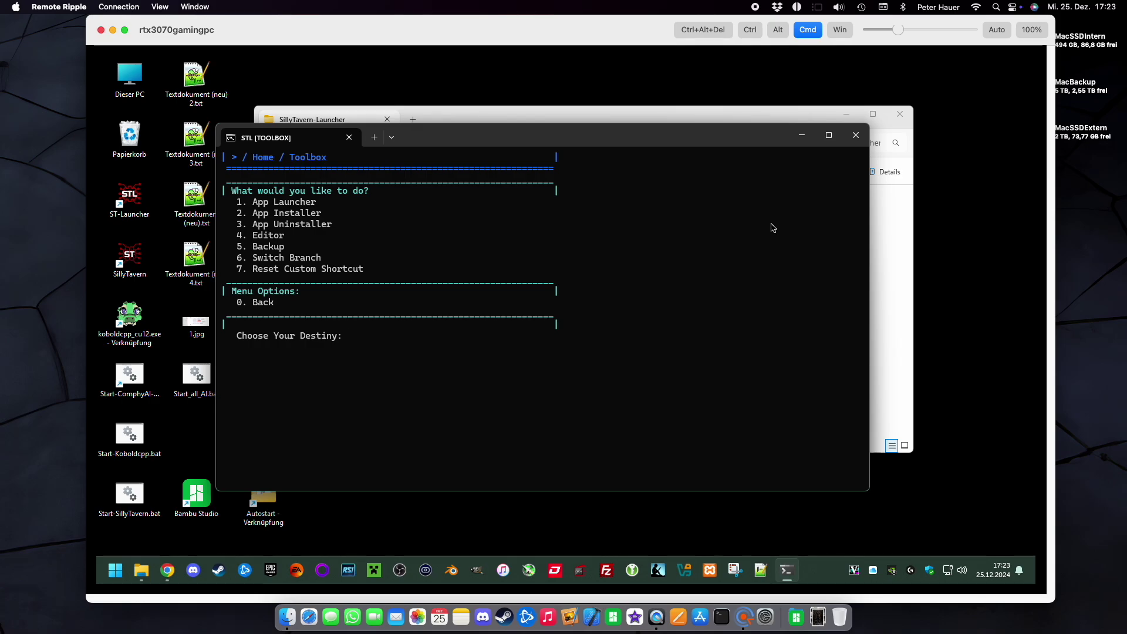
{"action": "type", "text": "1"}
{"action": "key", "text": "Return"}
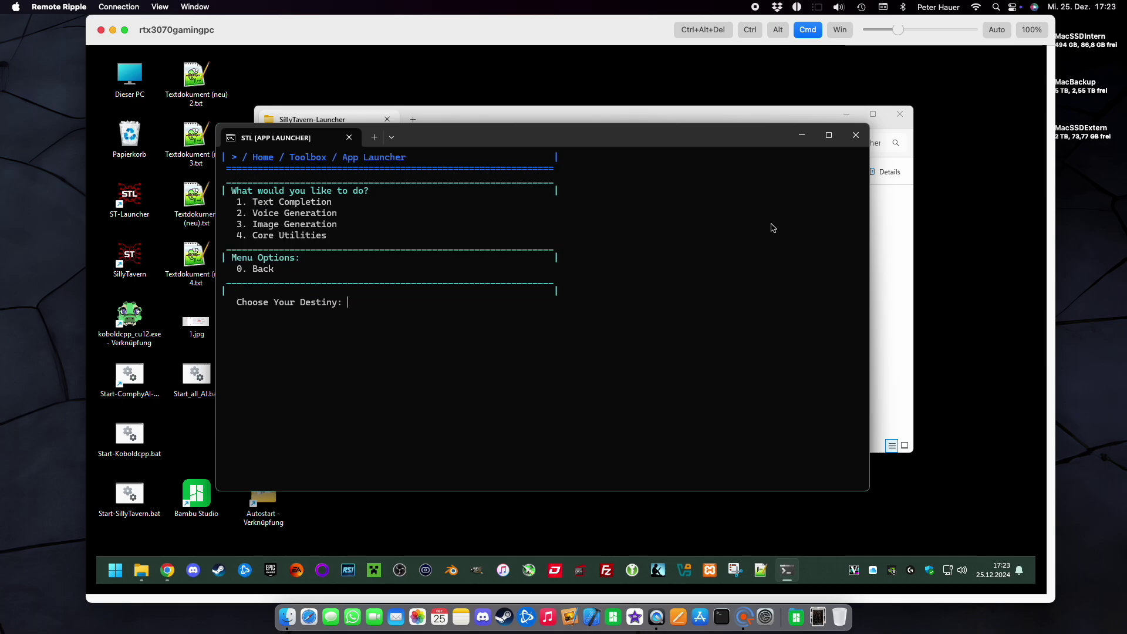
{"action": "type", "text": "1"}
{"action": "key", "text": "Return"}
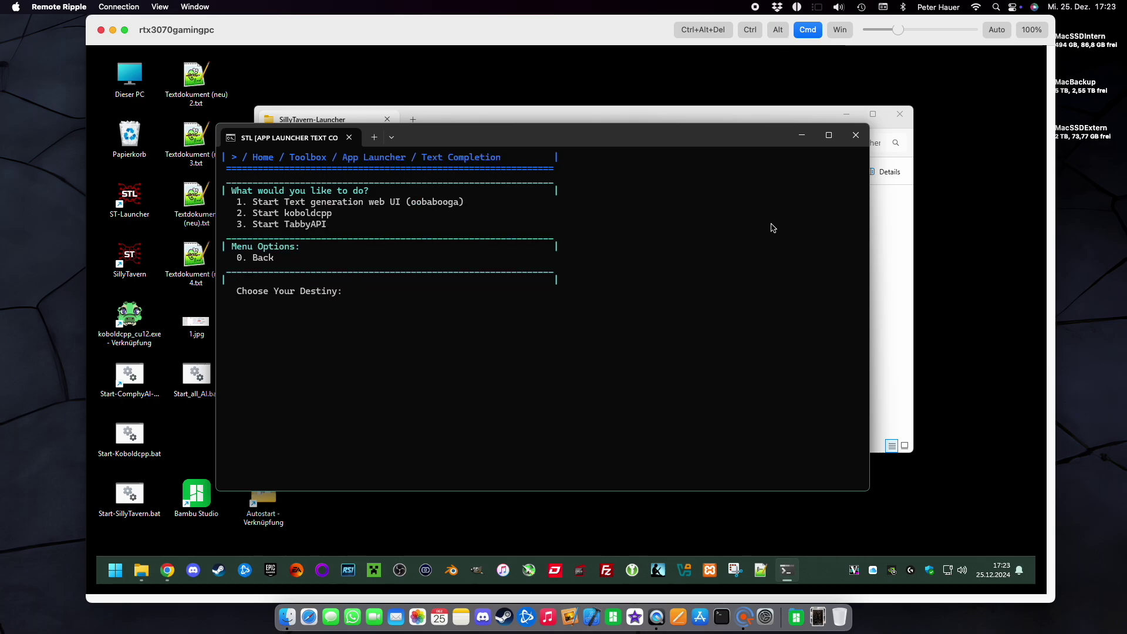
{"action": "type", "text": "2"}
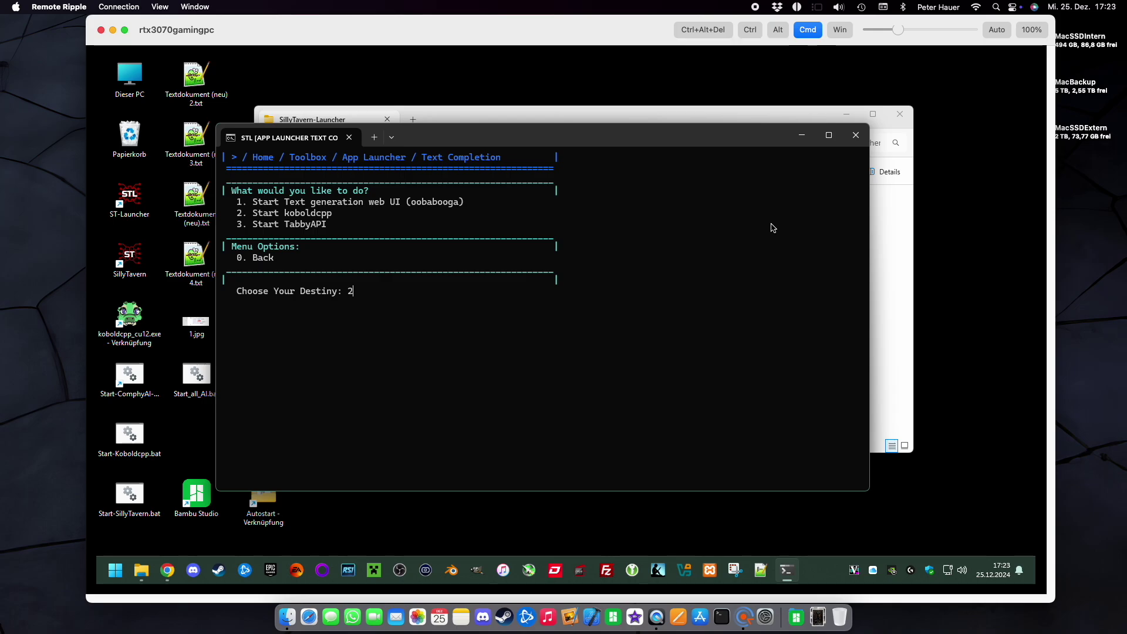
{"action": "key", "text": "Return"}
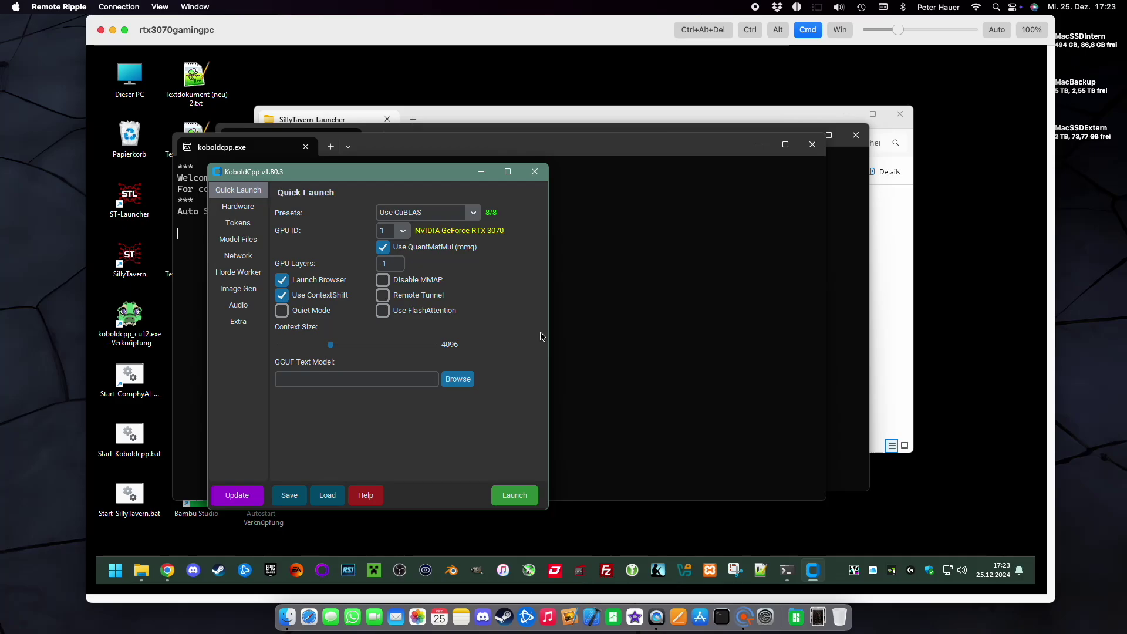
Step: Close the KoboldCpp window and run Update & Start SillyTavern (option 1) from the launcher's Home
{"action": "left_click", "coordinate": [534, 171]}
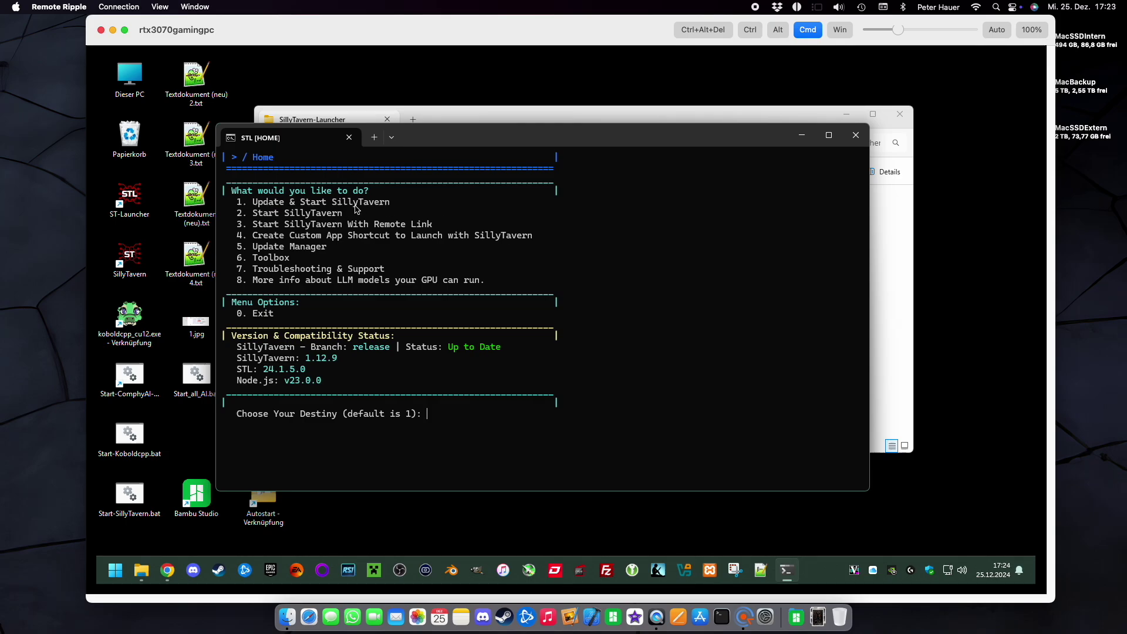
{"action": "type", "text": "1"}
{"action": "key", "text": "Return"}
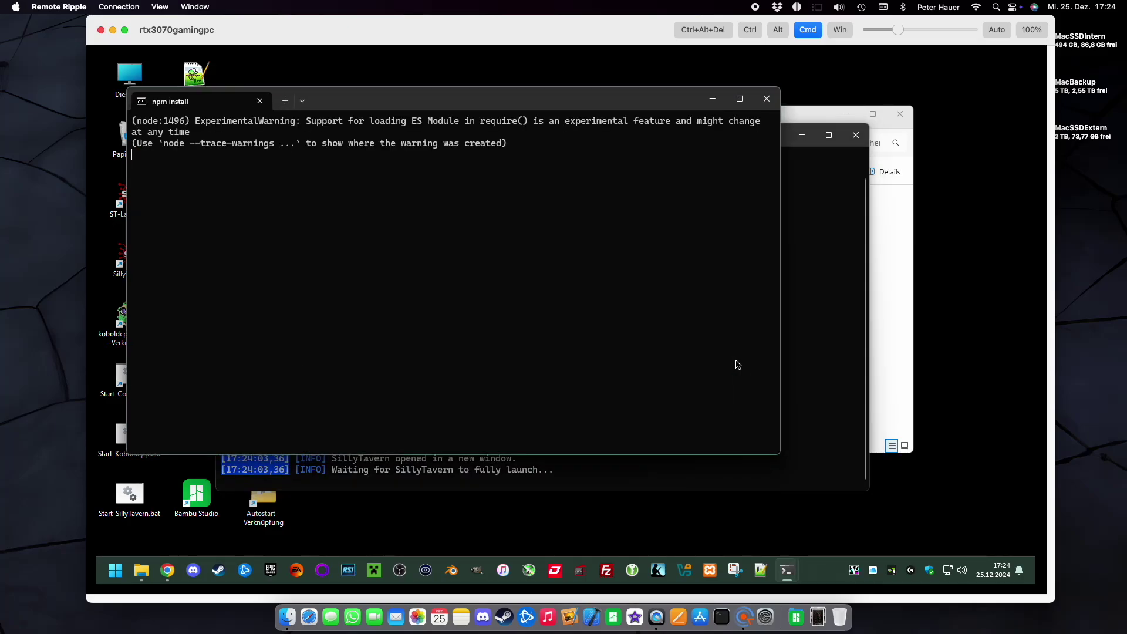